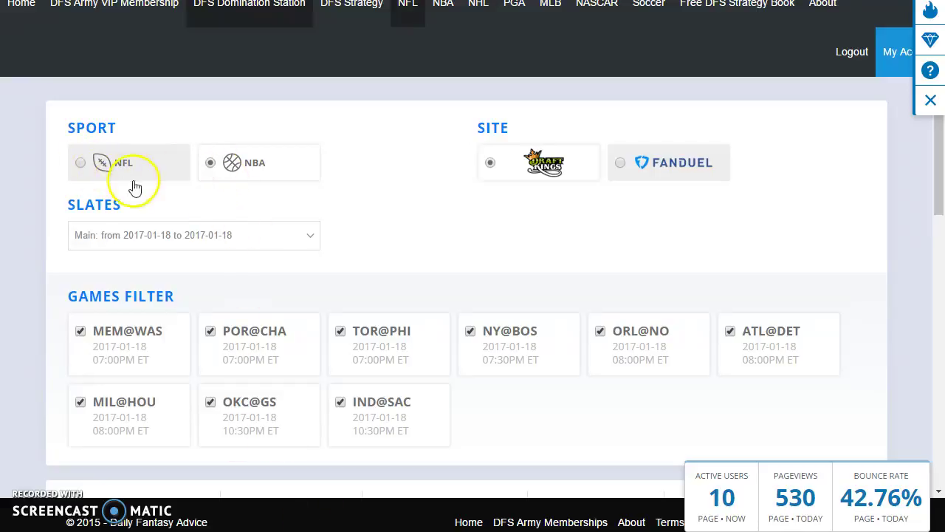
- Set up the optimizer for NBA on DraftKings with the slate Main: from 2017-01-18 to 2017-01-18
click(94, 172)
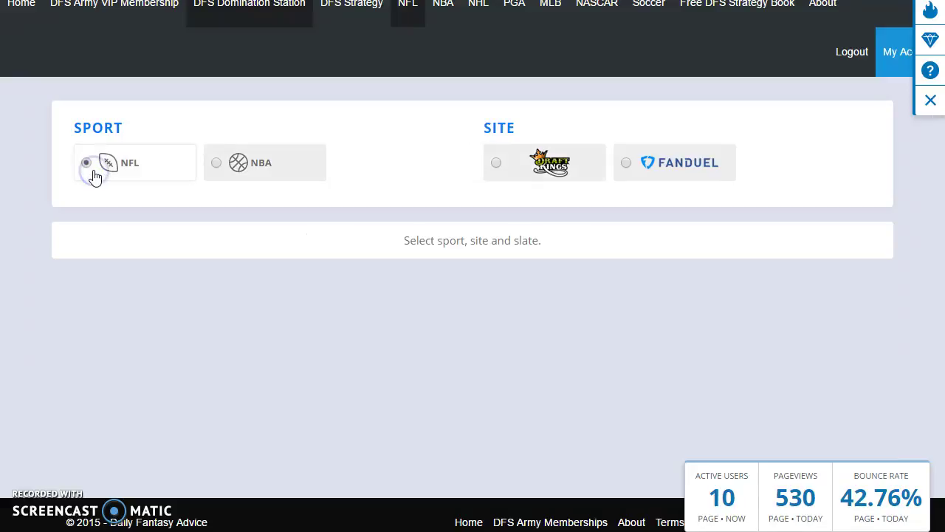
click(266, 171)
click(266, 171)
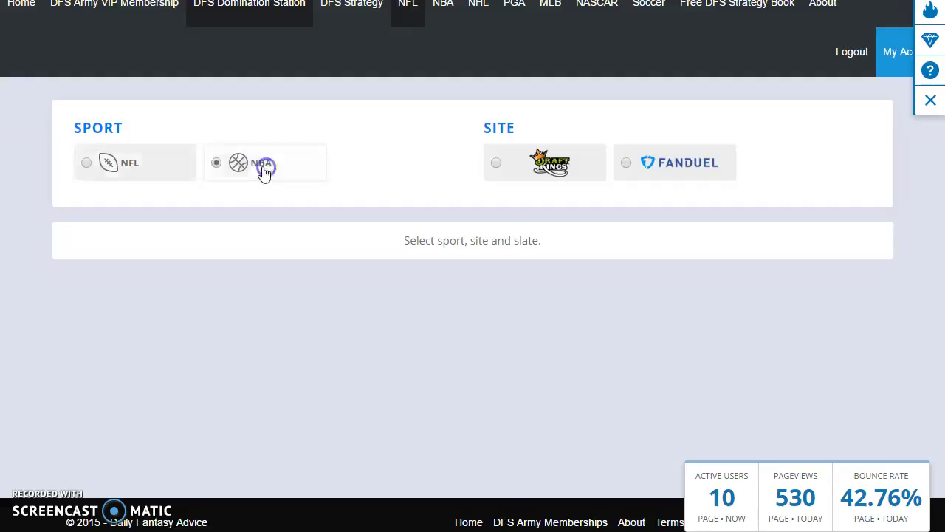
click(529, 172)
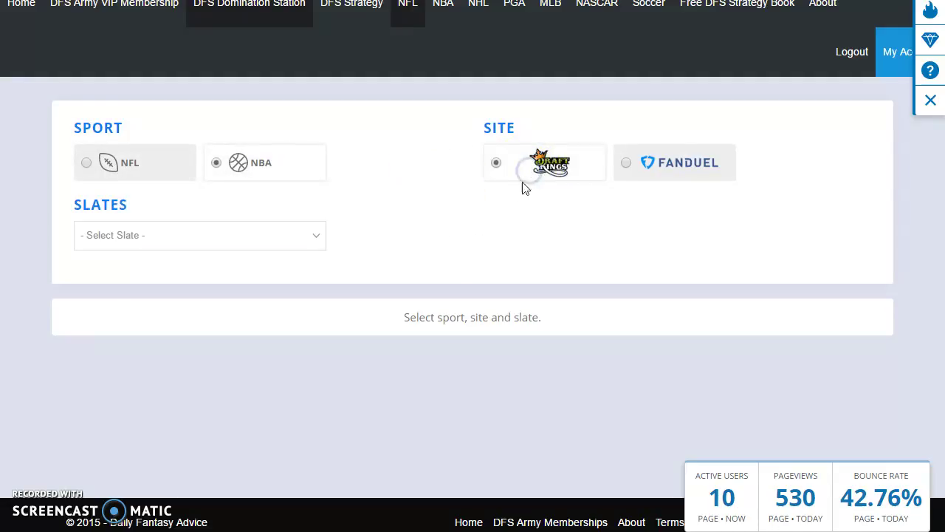
click(225, 235)
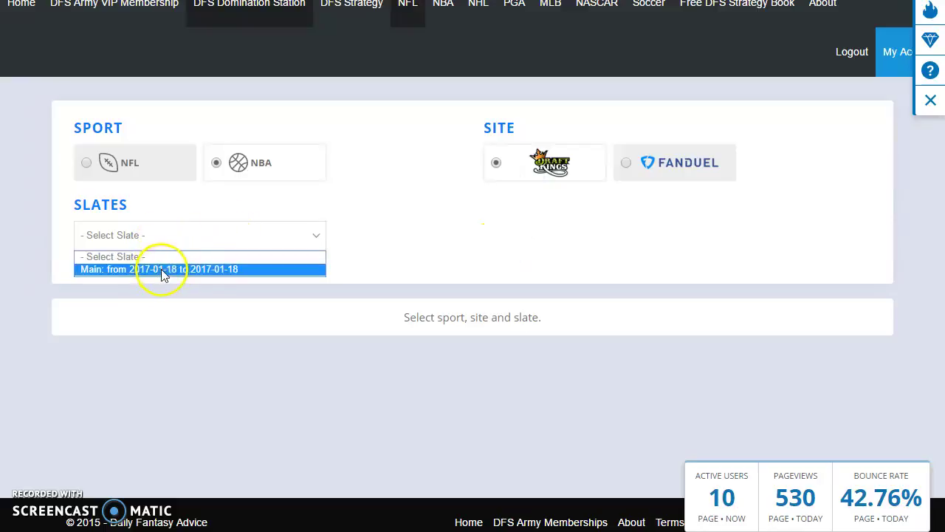
click(212, 269)
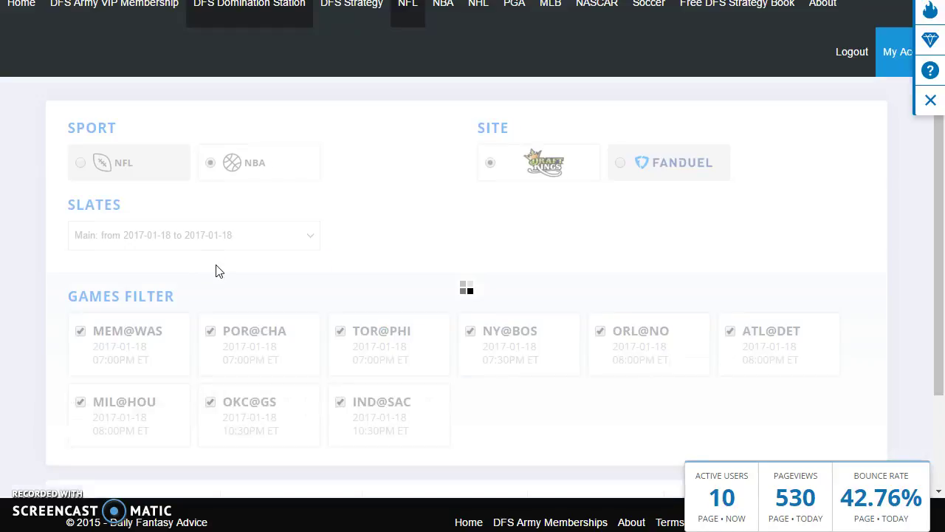
- Exclude the MEM@WAS, POR@CHA and NY@BOS games in the games filter, keeping TOR@PHI included
scroll(177, 268, down, 1)
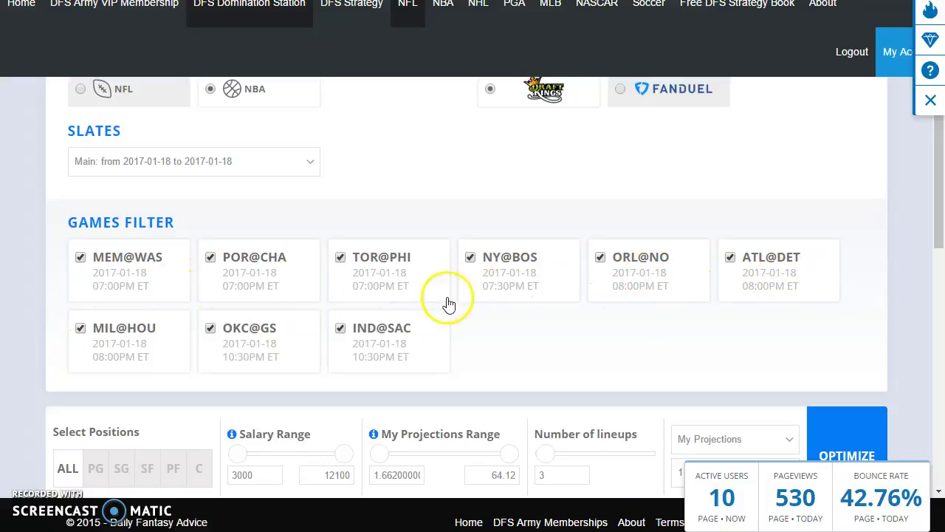
scroll(690, 288, down, 1)
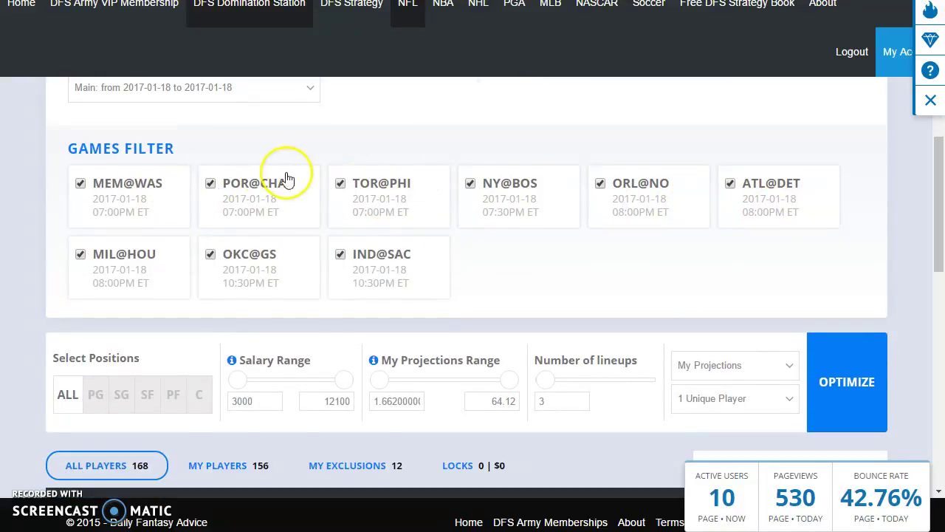
click(80, 184)
click(209, 184)
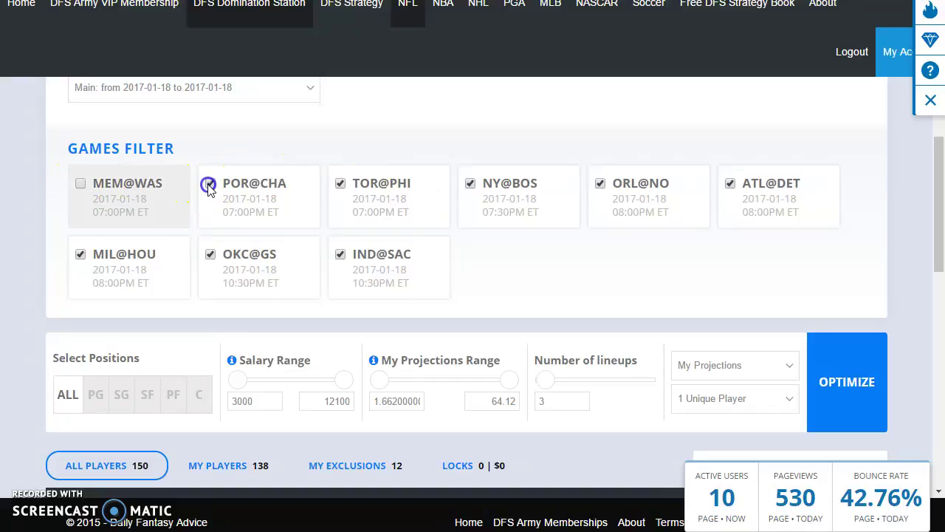
click(339, 184)
click(339, 185)
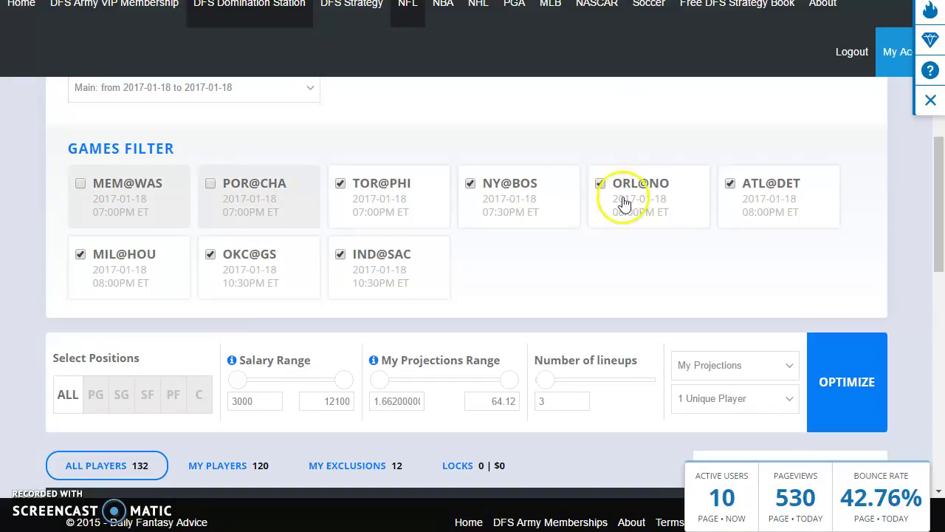
click(469, 184)
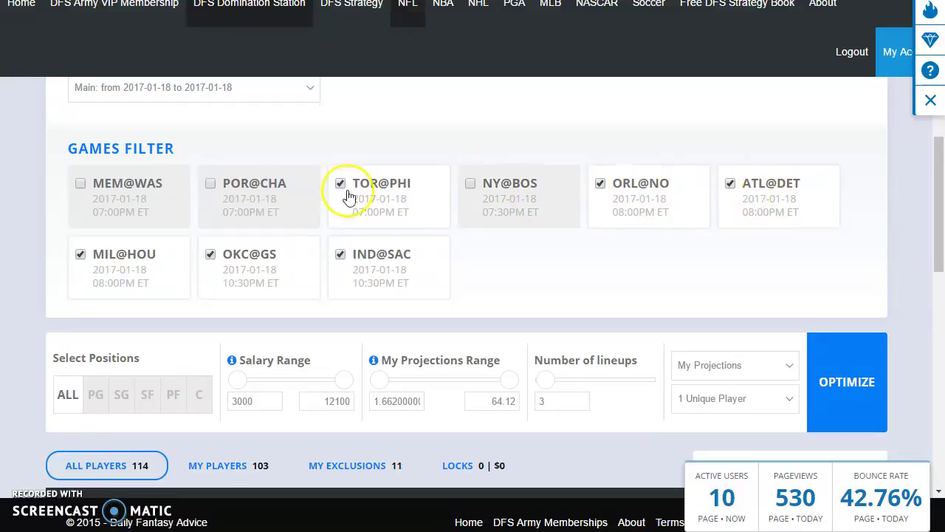
- Include the MEM@WAS, POR@CHA and NY@BOS games in the games filter again
click(79, 184)
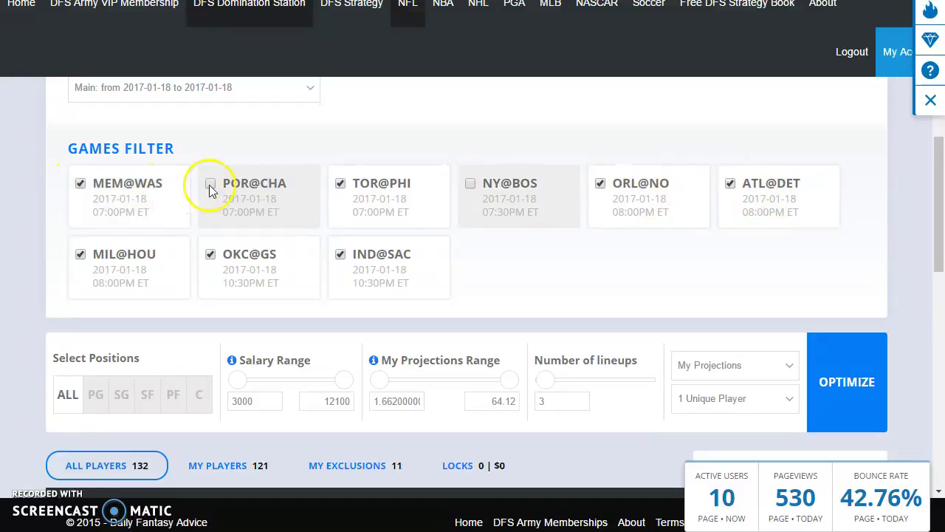
click(302, 191)
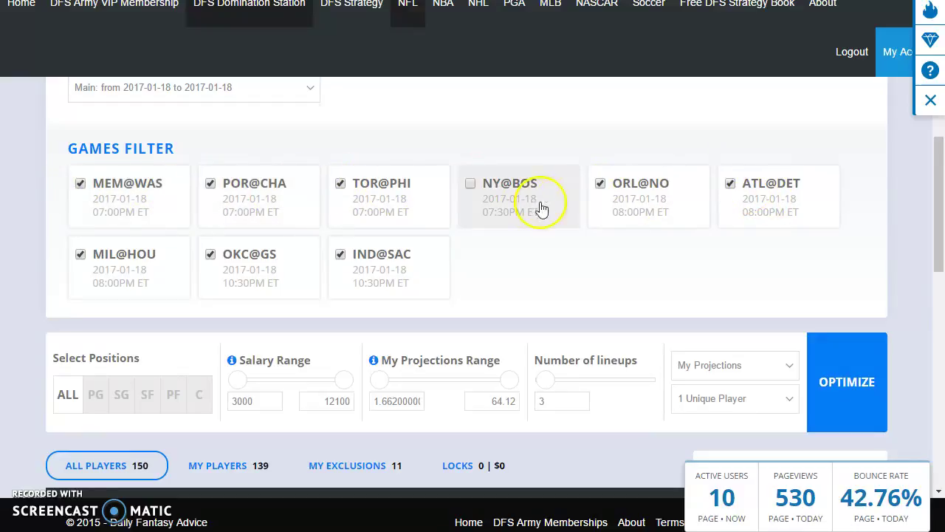
click(468, 184)
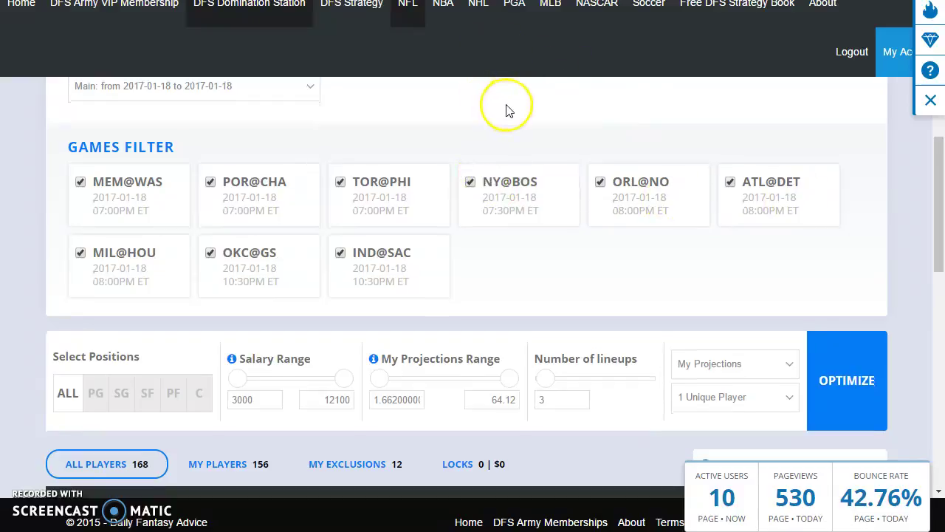
- Set the lineup uniqueness requirement to 4 Unique Players
scroll(502, 107, down, 1)
scroll(509, 118, down, 3)
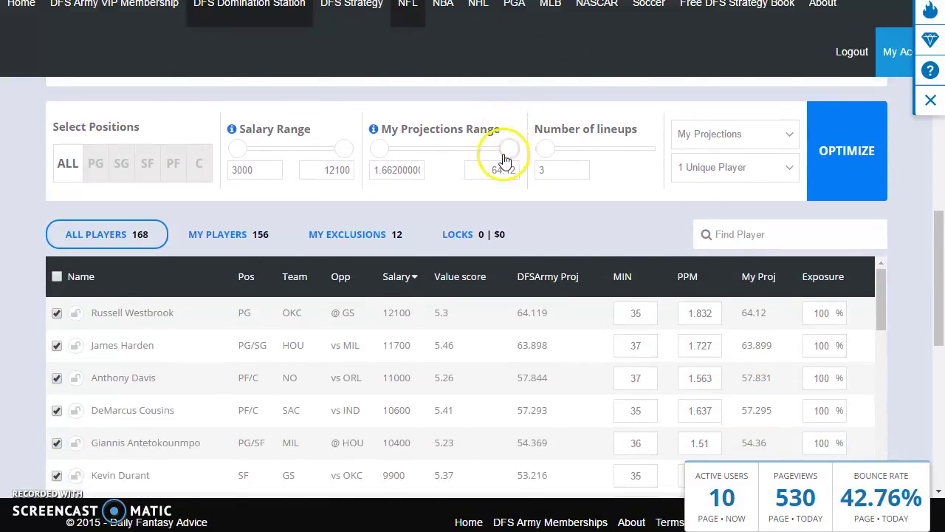
scroll(612, 190, up, 1)
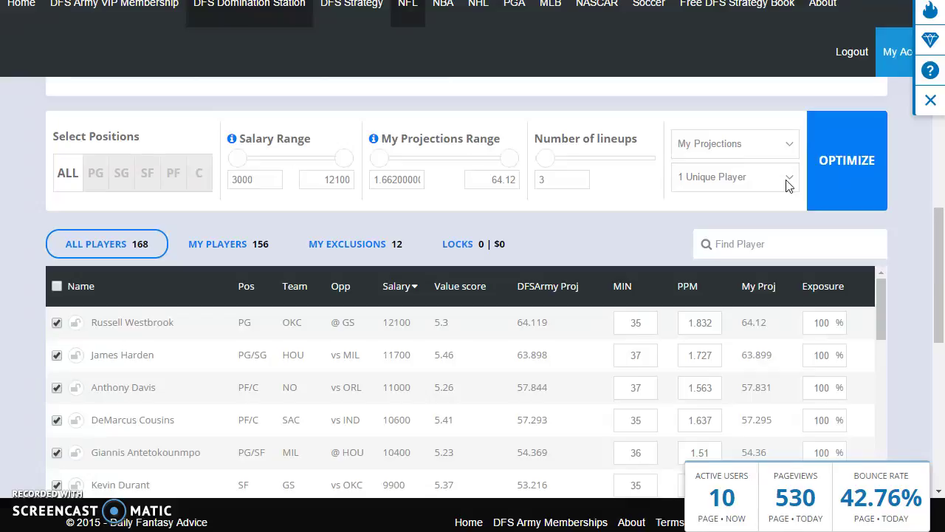
drag(788, 184, 722, 236)
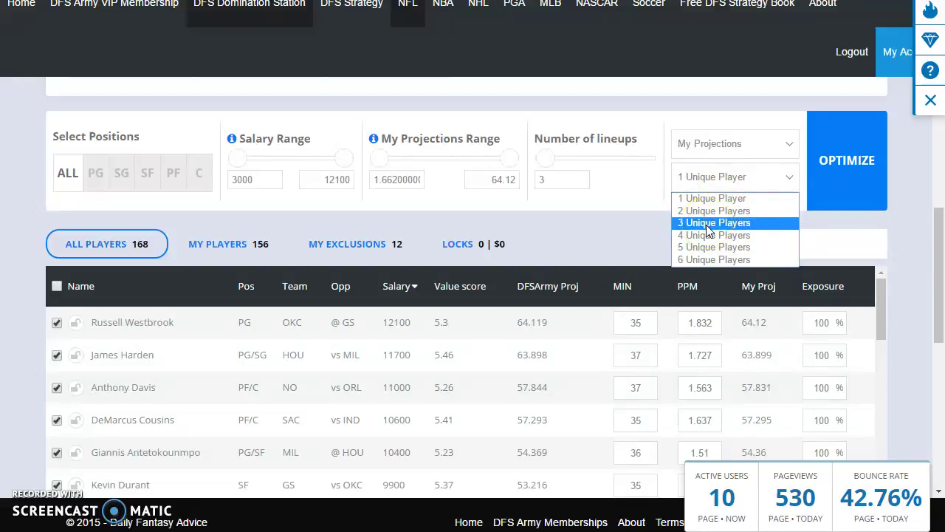
click(717, 233)
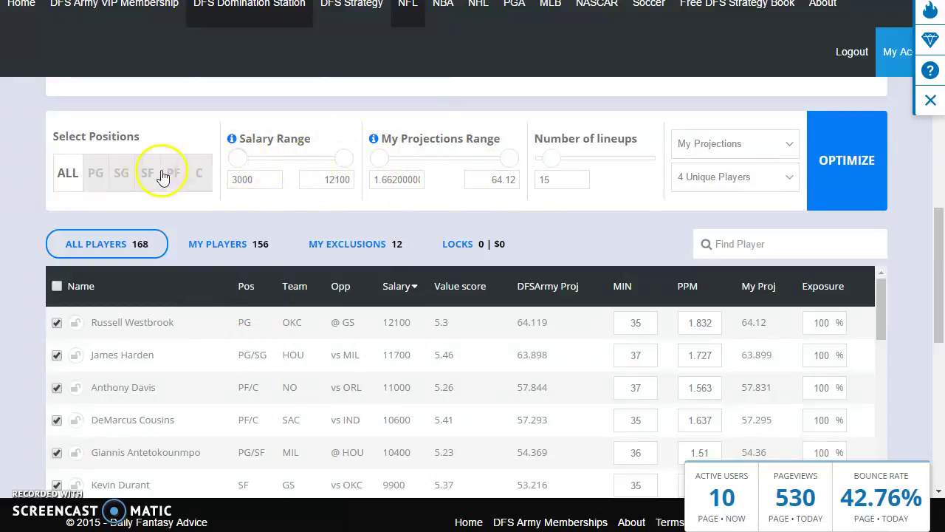
- Filter the player list to the PG position and switch it back to all positions
scroll(32, 158, down, 1)
scroll(39, 174, up, 1)
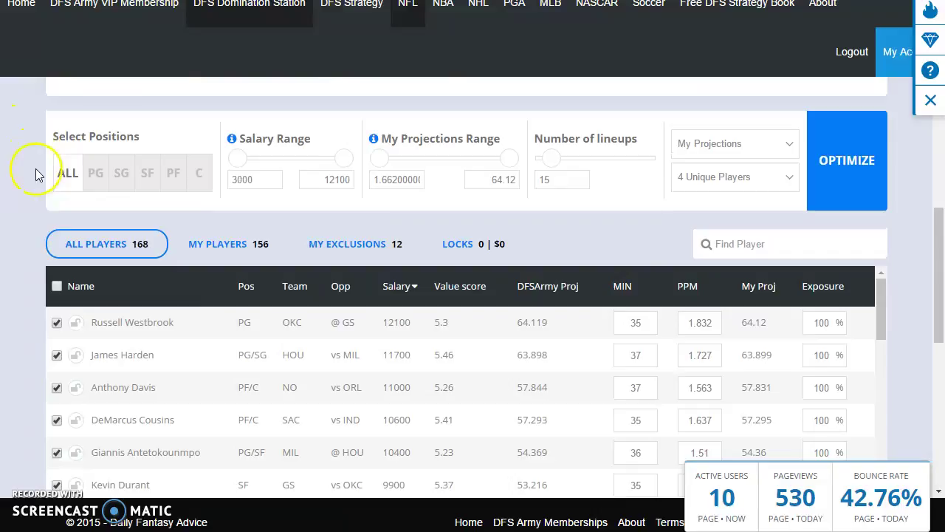
click(97, 176)
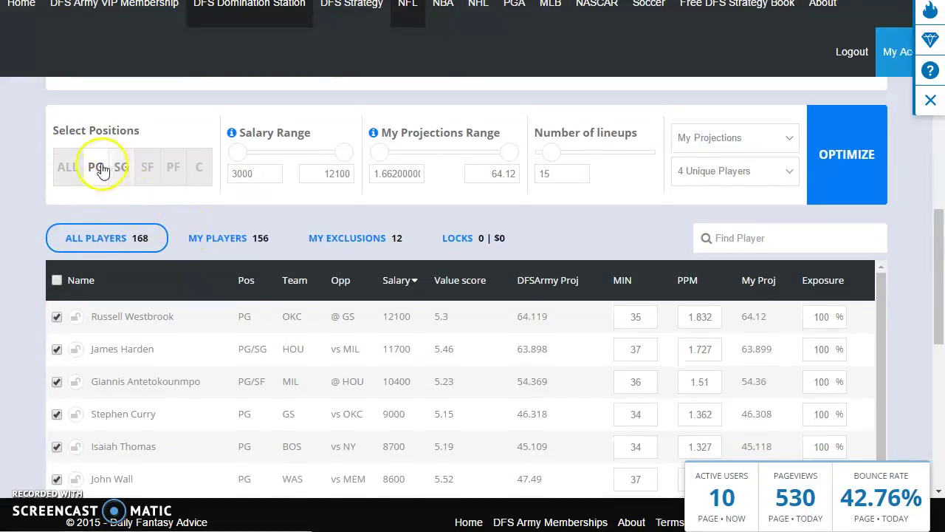
click(68, 167)
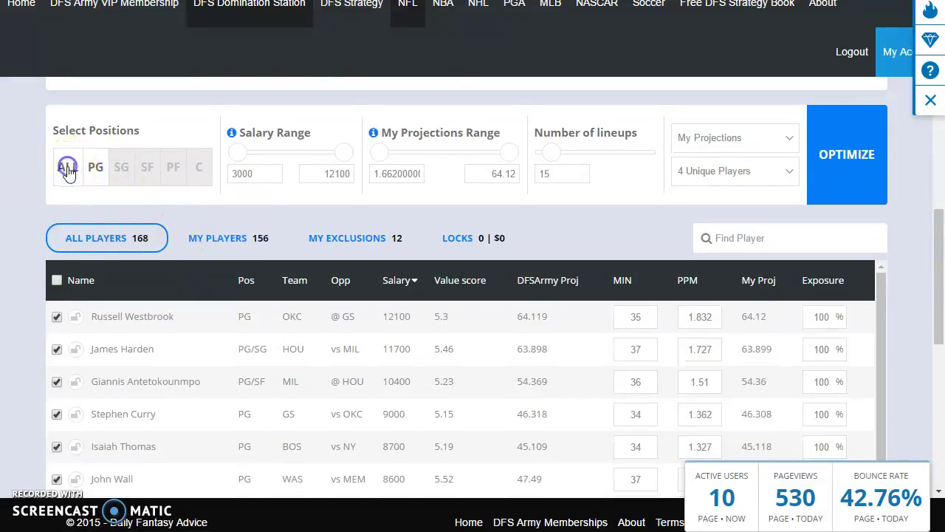
- Clear and reselect every player so all are included, and filter the player list to the PG position
click(56, 281)
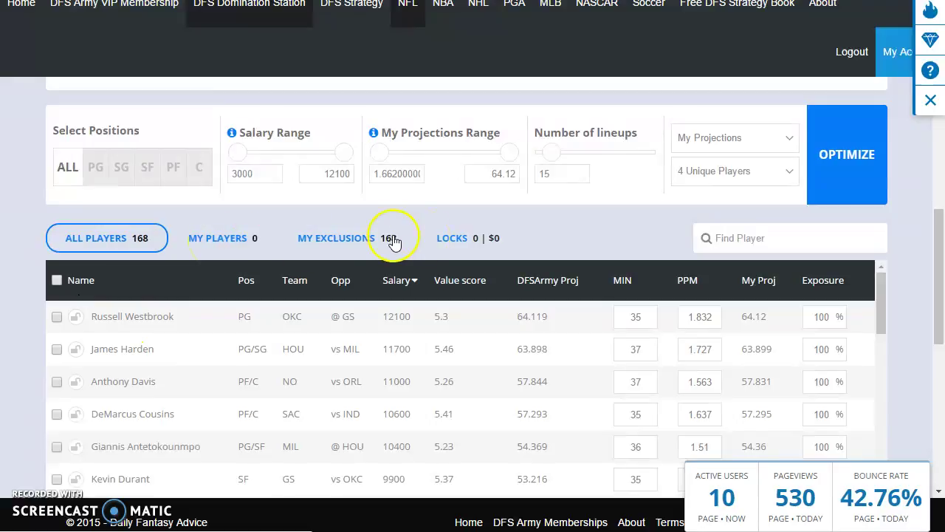
click(57, 280)
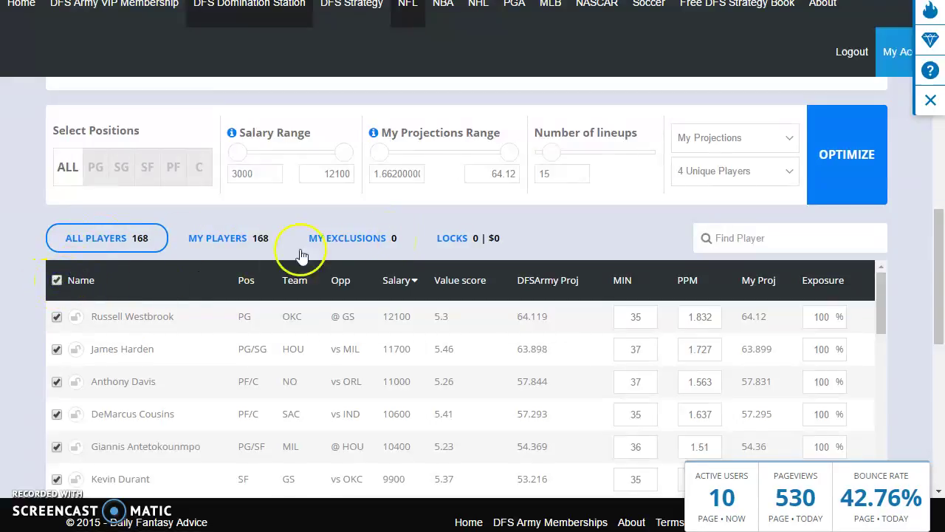
click(96, 169)
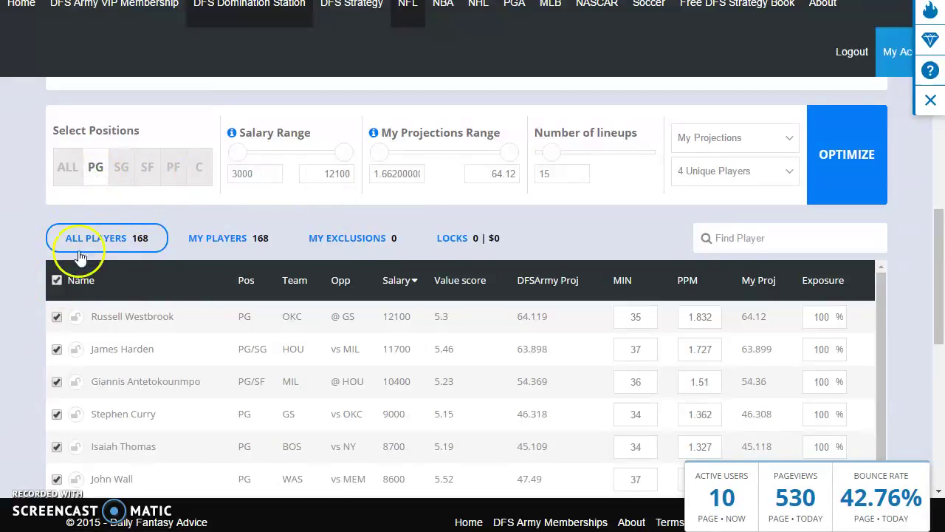
- Exclude all point guards from the player pool, review the filtered list, and include them all again
click(56, 281)
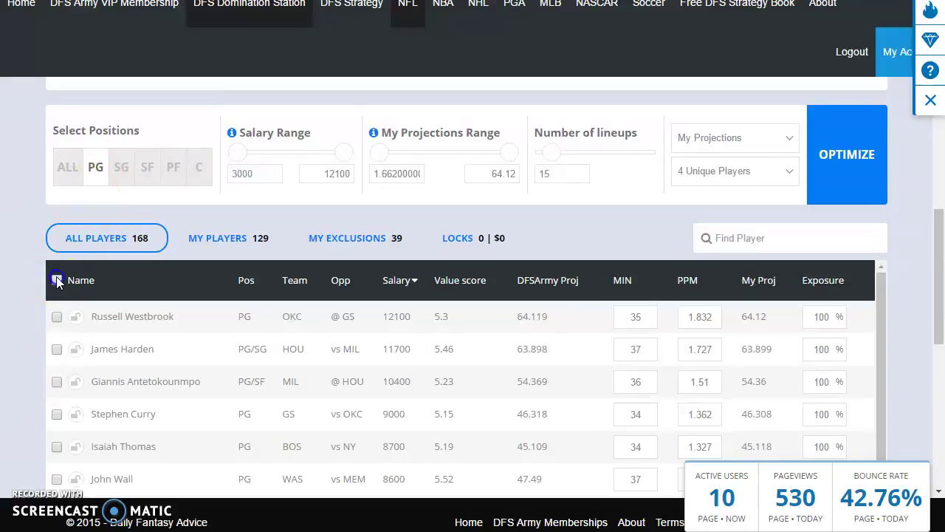
scroll(189, 282, down, 8)
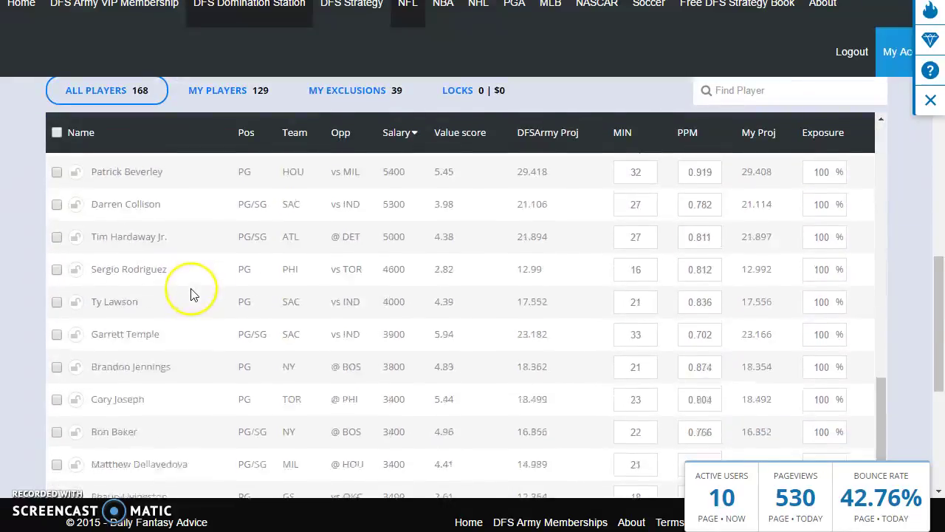
scroll(188, 292, up, 3)
scroll(140, 229, up, 6)
scroll(110, 284, down, 3)
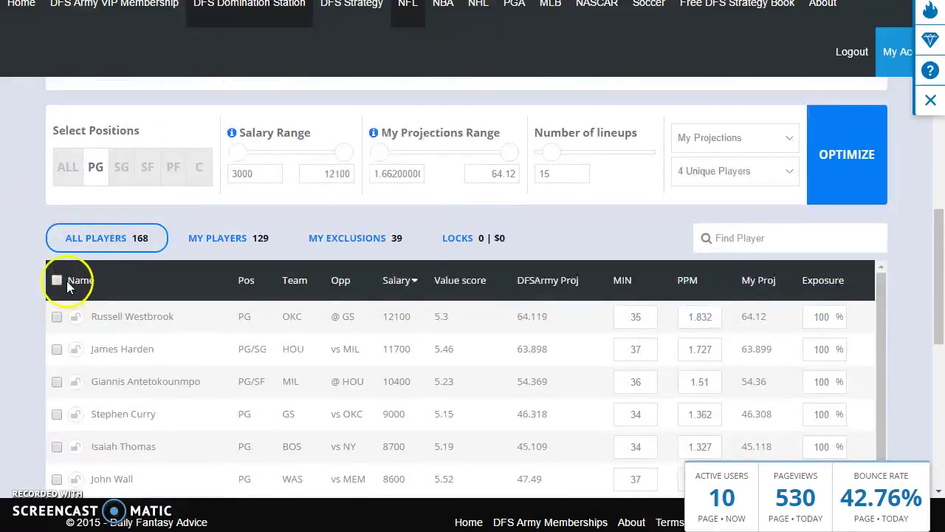
click(58, 280)
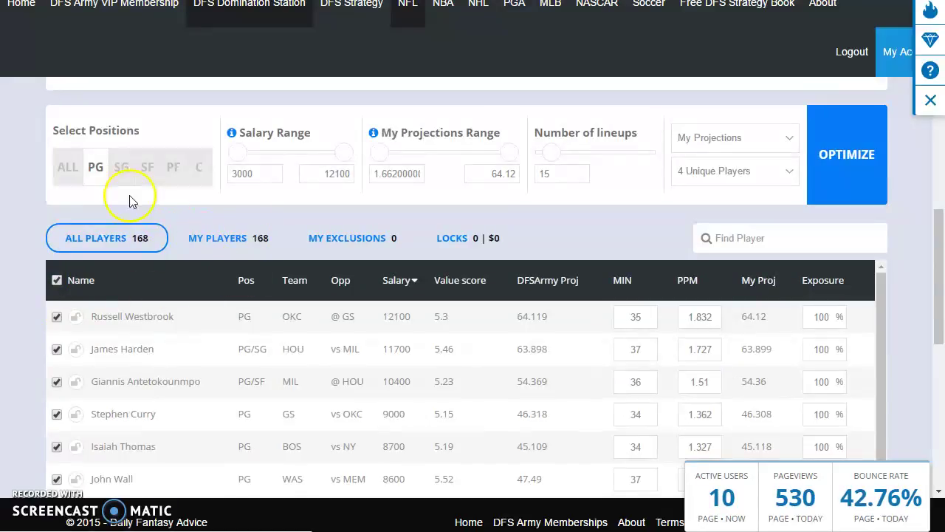
- Sort the point guards by projected minutes in ascending order
scroll(192, 251, down, 1)
scroll(185, 253, up, 2)
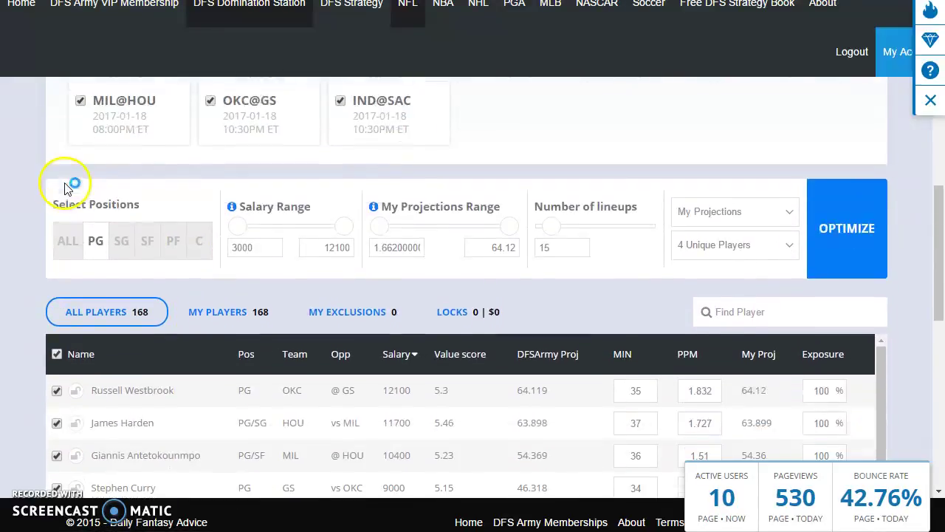
scroll(65, 186, down, 2)
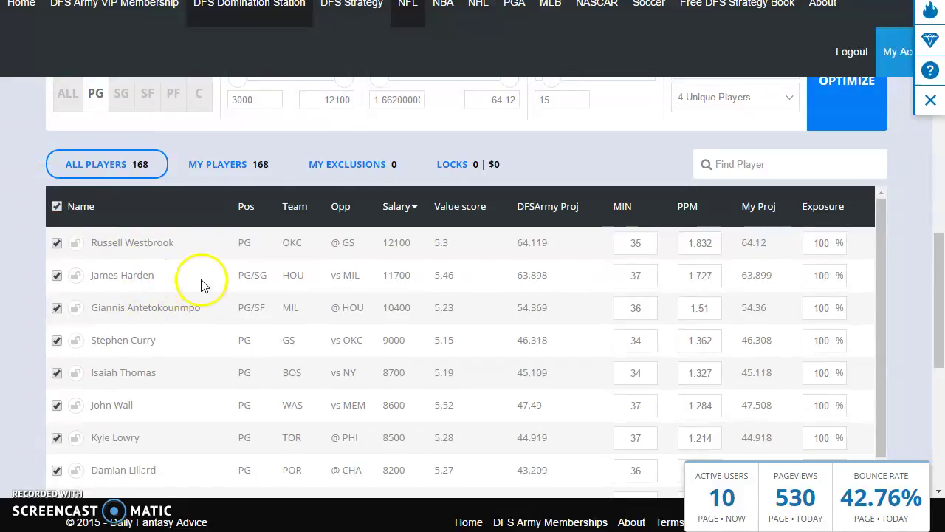
scroll(671, 175, down, 1)
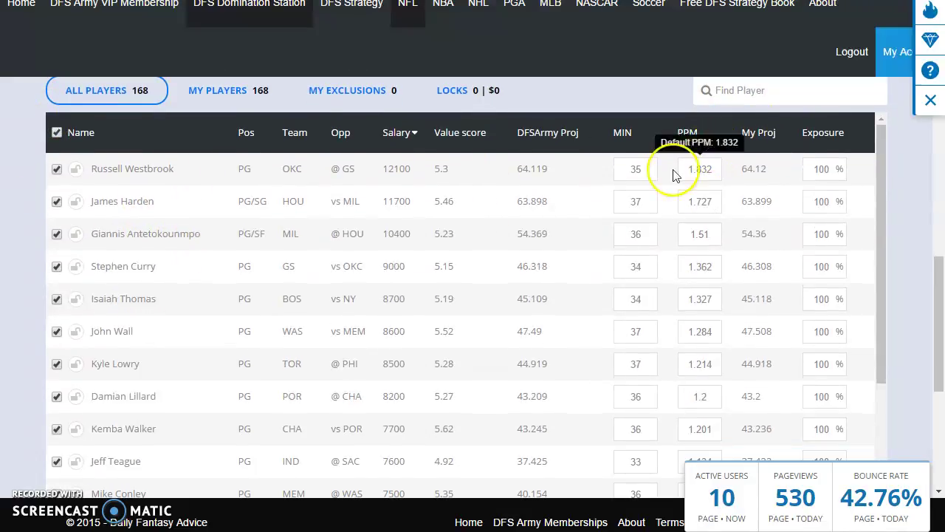
click(624, 137)
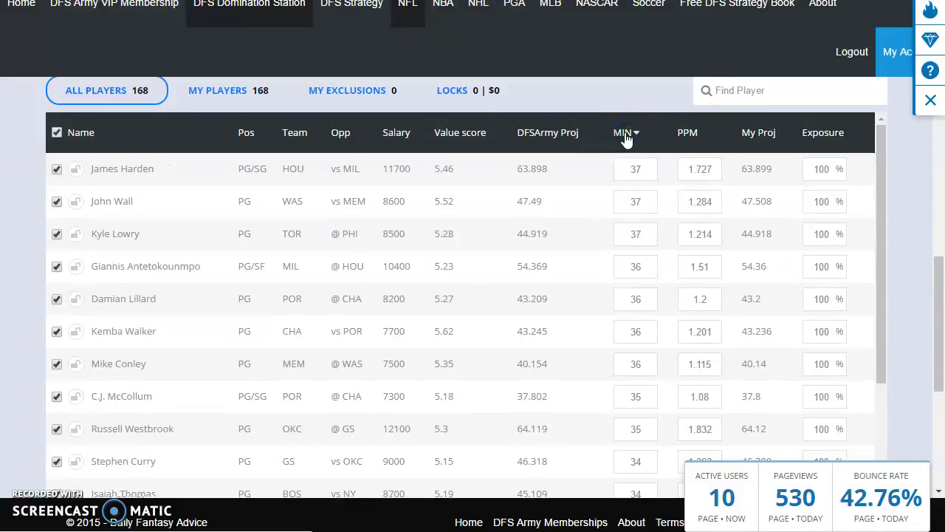
click(624, 135)
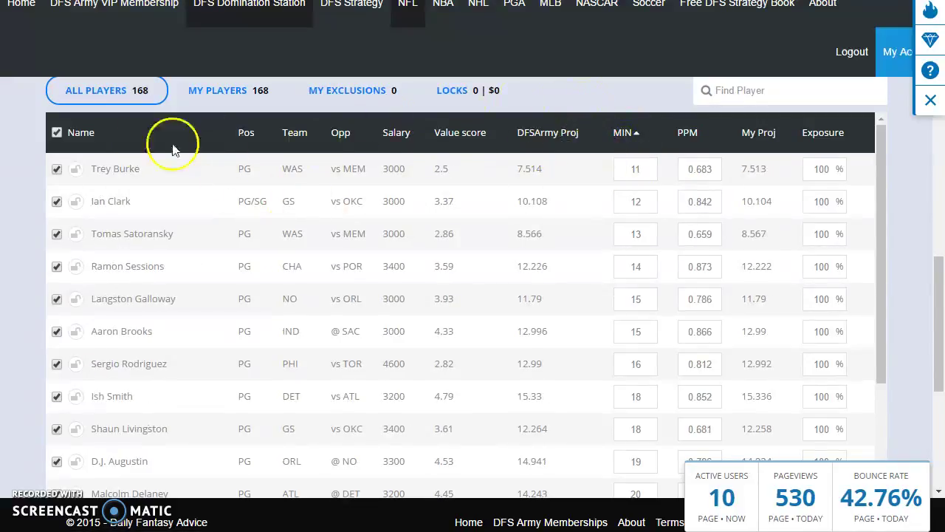
- Exclude the point guards with the fewest projected minutes, from Trey Burke through Ish Smith, from the player pool
scroll(222, 142, up, 1)
scroll(221, 137, down, 1)
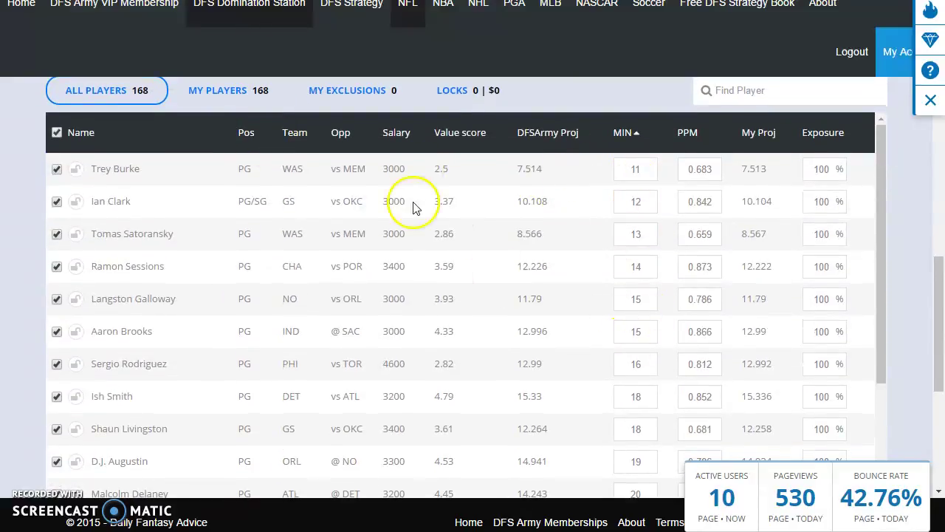
click(56, 170)
click(57, 235)
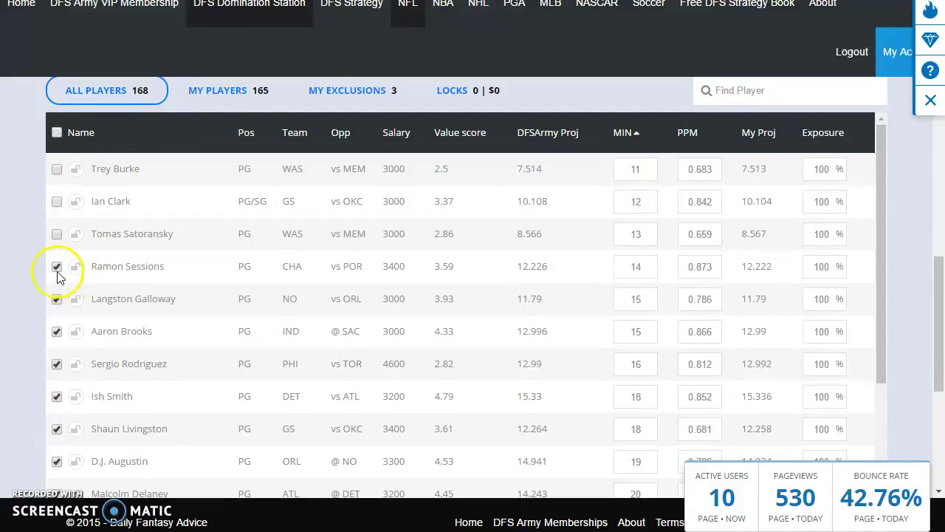
click(58, 268)
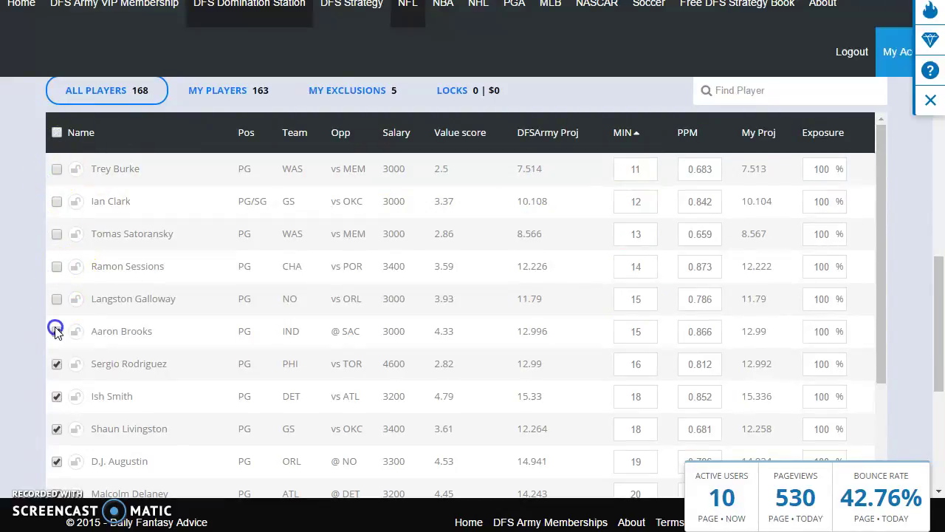
scroll(66, 314, down, 1)
click(56, 291)
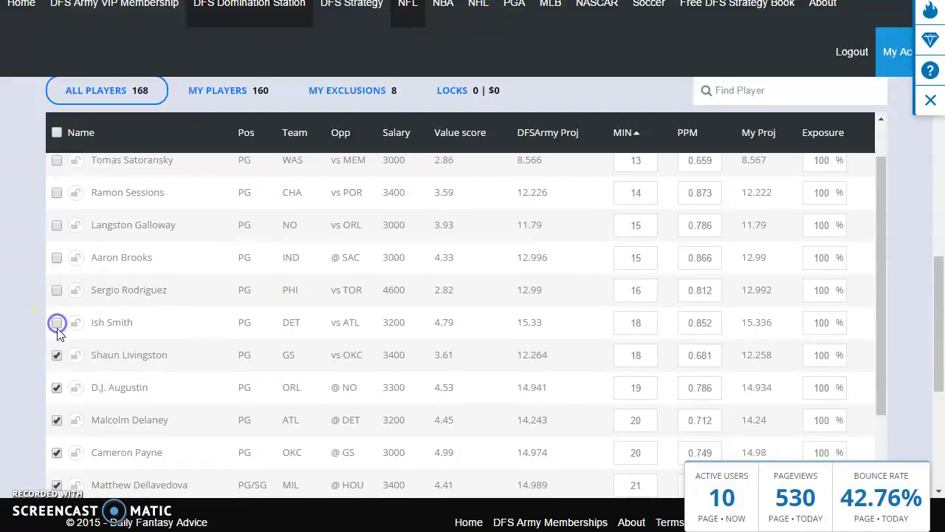
- Exclude the following point guards from Shaun Livingston through Brandon Jennings from the player pool
scroll(58, 353, down, 2)
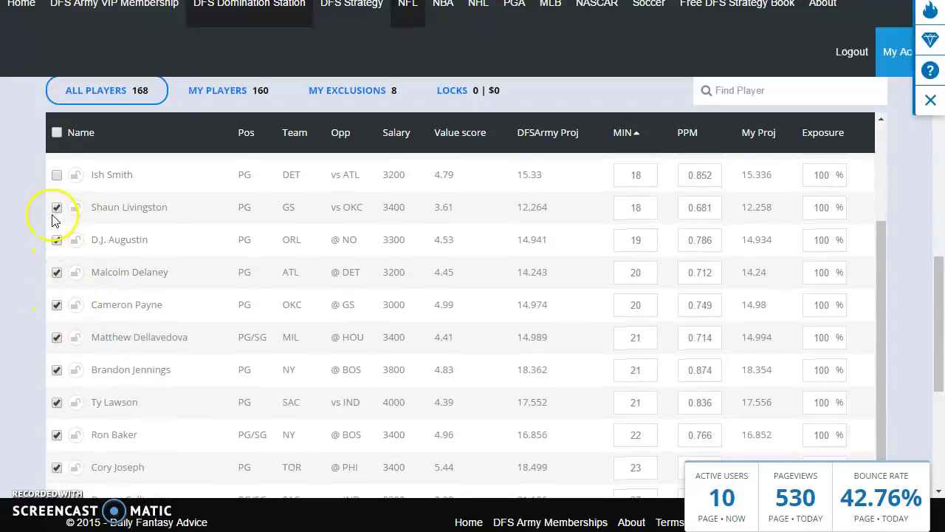
click(57, 240)
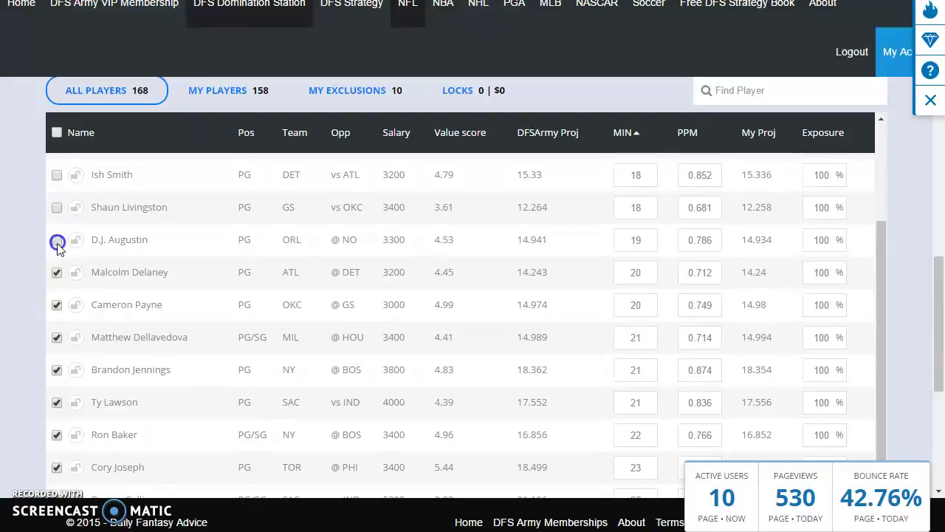
click(57, 272)
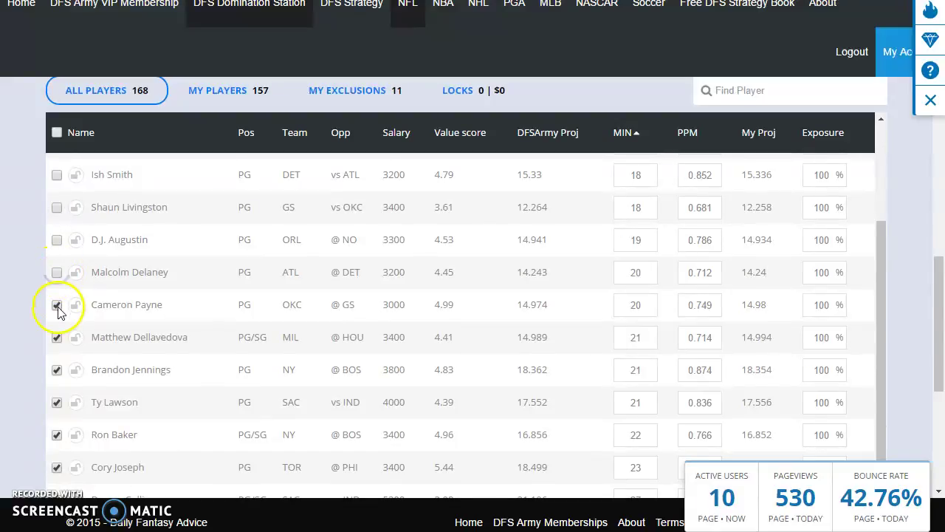
click(56, 369)
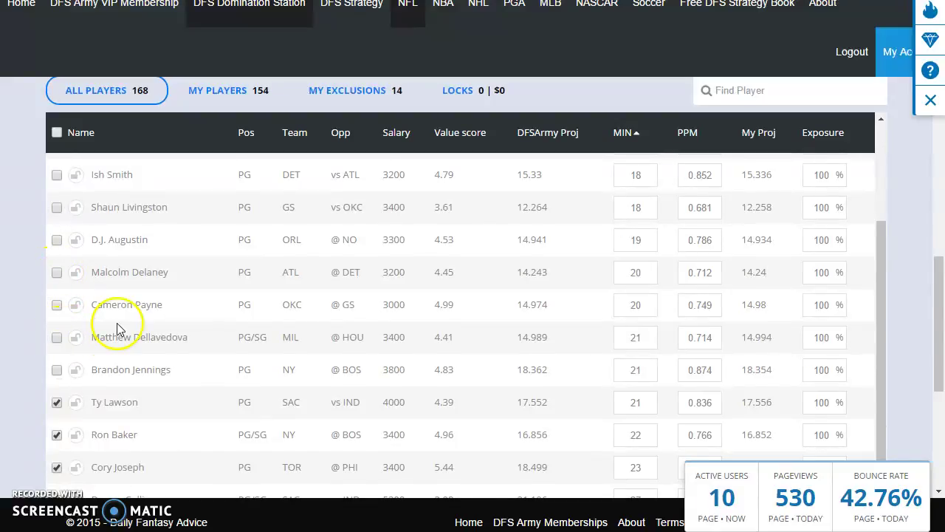
- Exclude Ty Lawson and Ron Baker from the player pool, keeping Cory Joseph included
scroll(58, 347, down, 1)
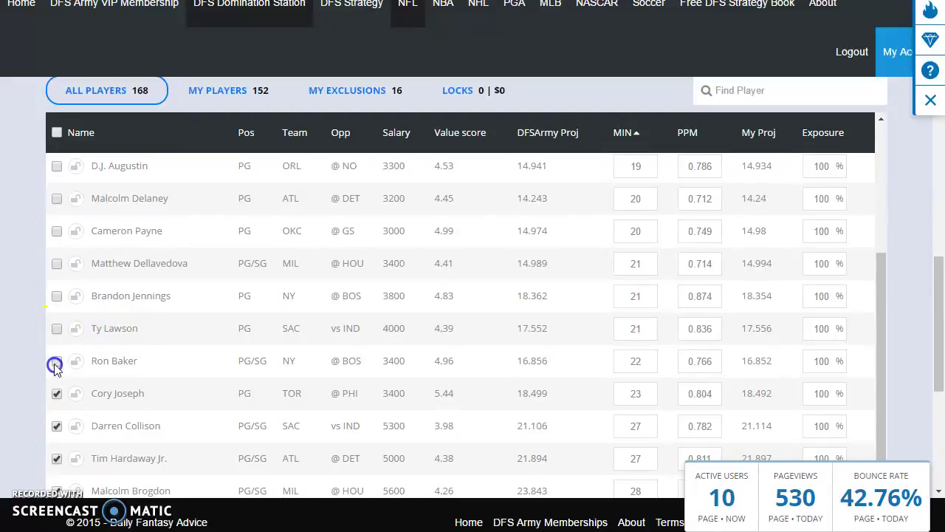
scroll(55, 367, down, 1)
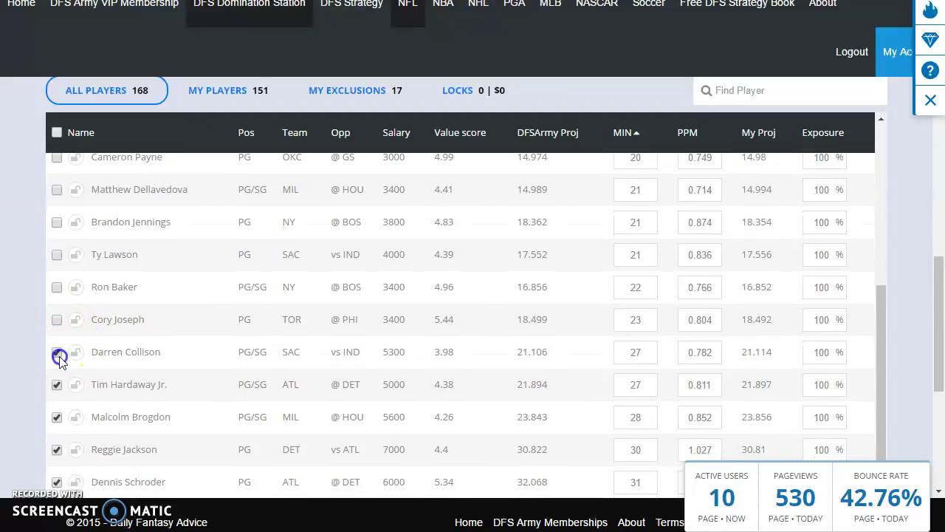
click(57, 385)
scroll(82, 340, down, 2)
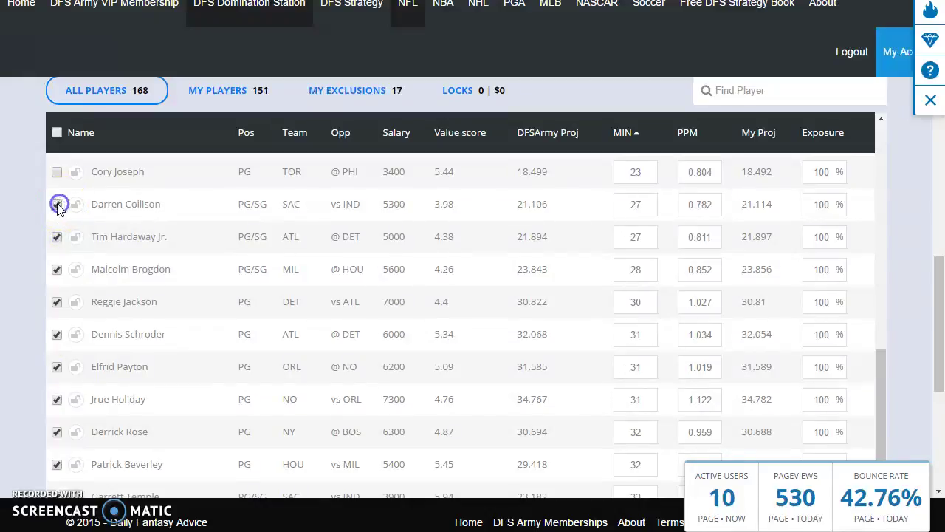
scroll(170, 258, up, 15)
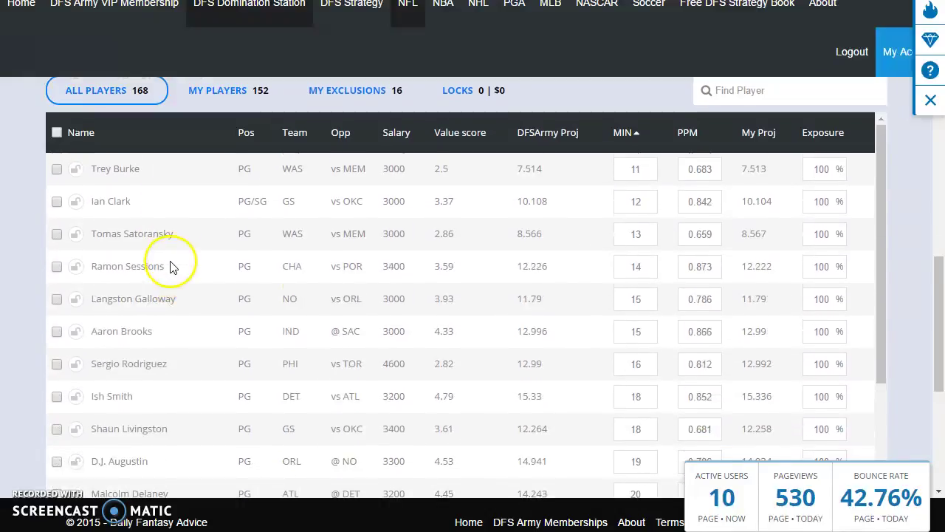
- Sort the point guards by value score in descending order
scroll(222, 277, down, 2)
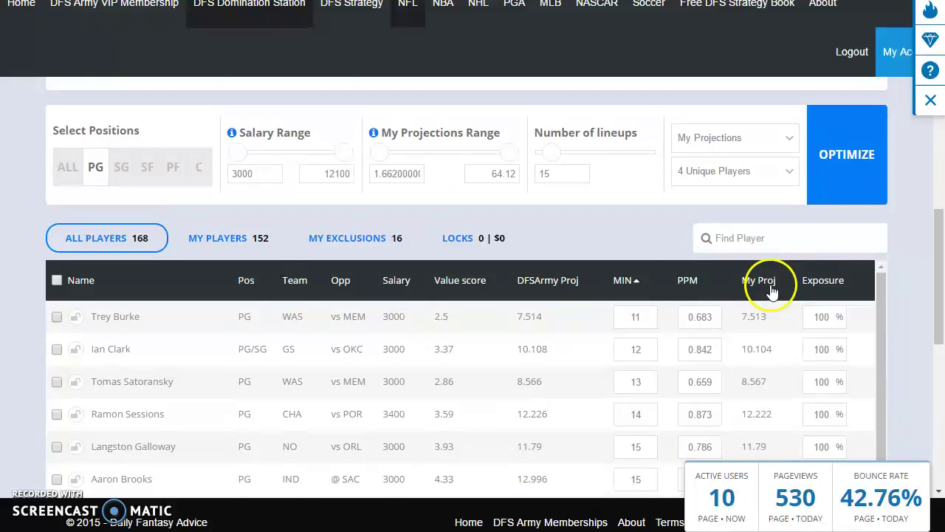
scroll(597, 212, down, 1)
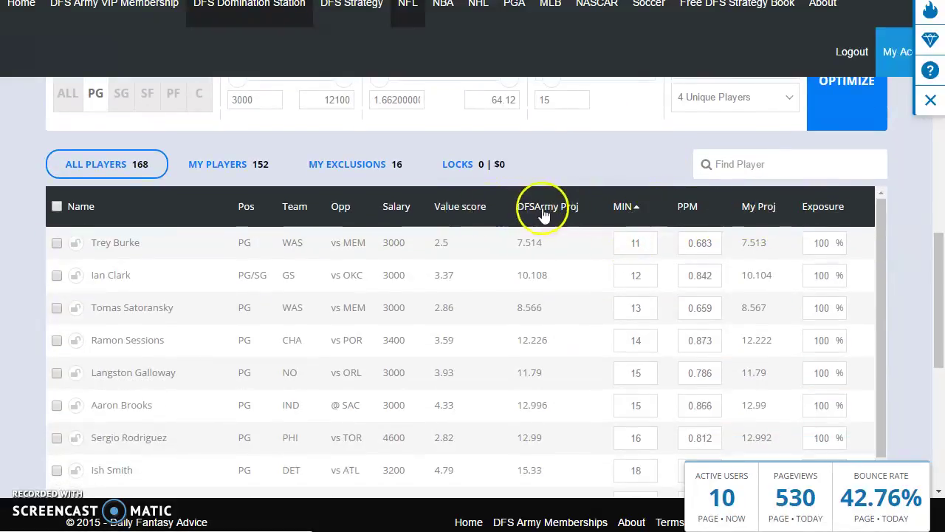
click(454, 213)
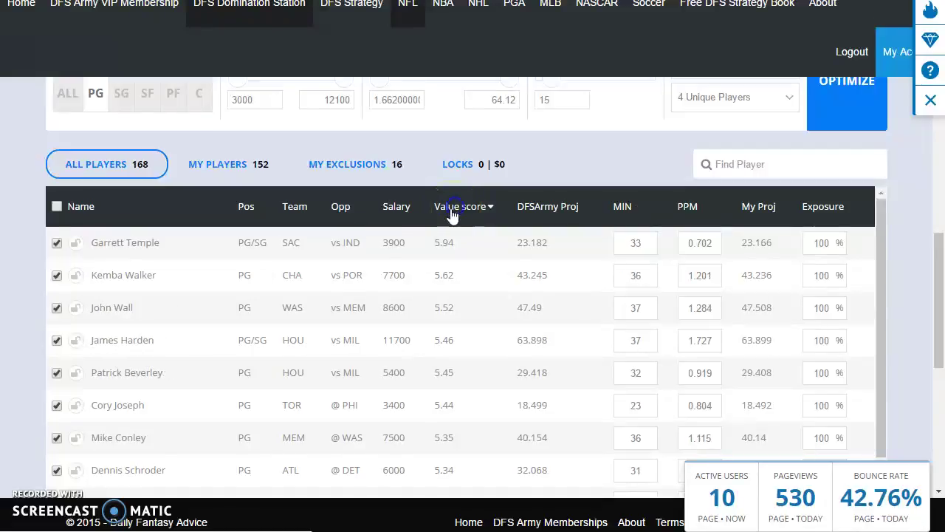
- Review the point guards ranked by value score, comparing their salaries, projections and inclusion in the pool
scroll(468, 289, up, 2)
scroll(431, 246, down, 2)
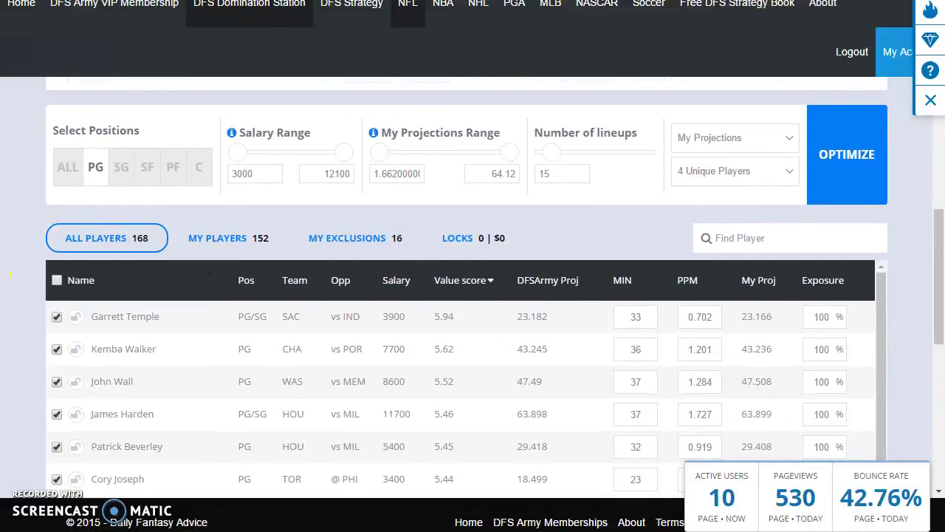
scroll(22, 259, down, 1)
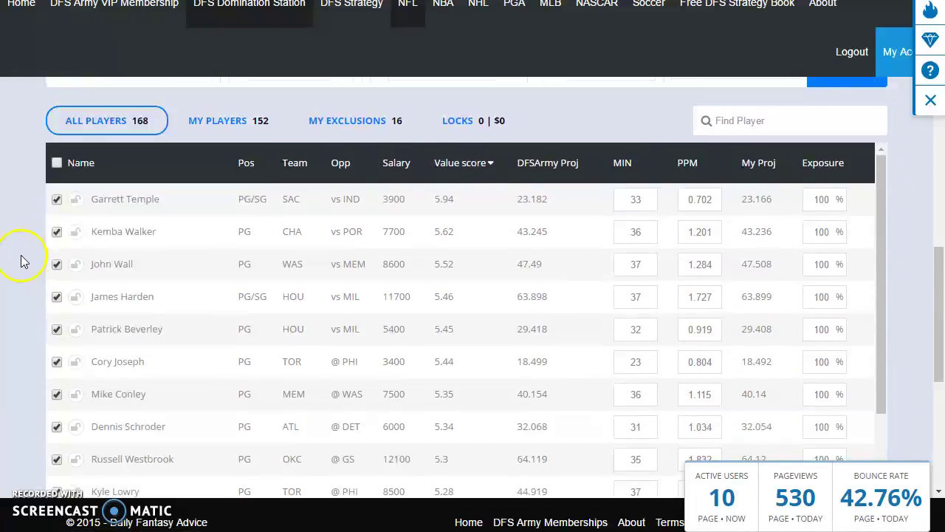
scroll(185, 214, up, 1)
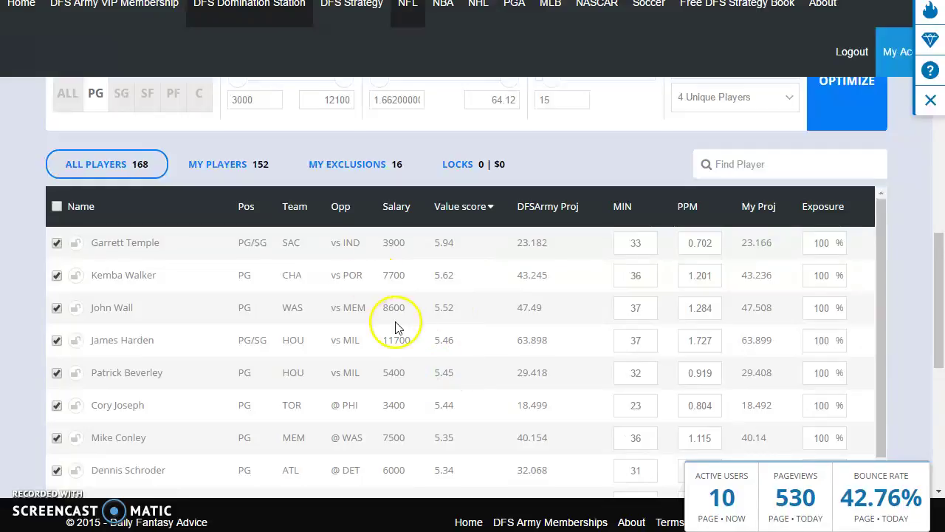
scroll(396, 325, down, 1)
scroll(454, 342, down, 1)
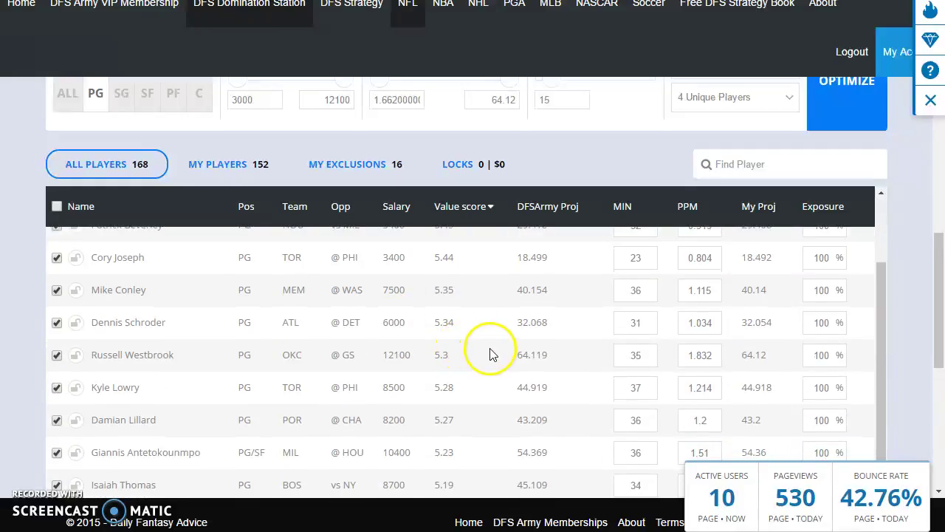
scroll(492, 356, down, 1)
scroll(492, 355, down, 1)
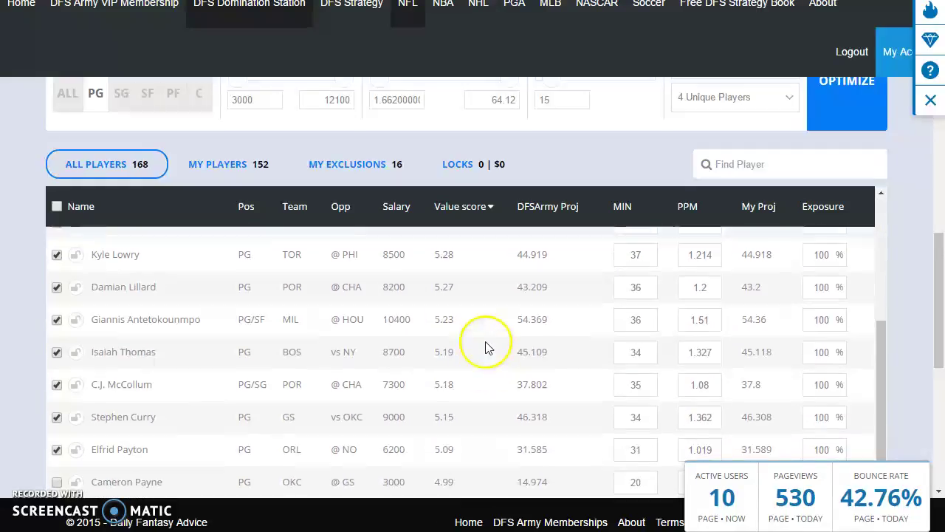
- Filter the player list to the SG position and review the shooting guards by value score
scroll(485, 348, up, 5)
click(122, 93)
scroll(509, 296, up, 2)
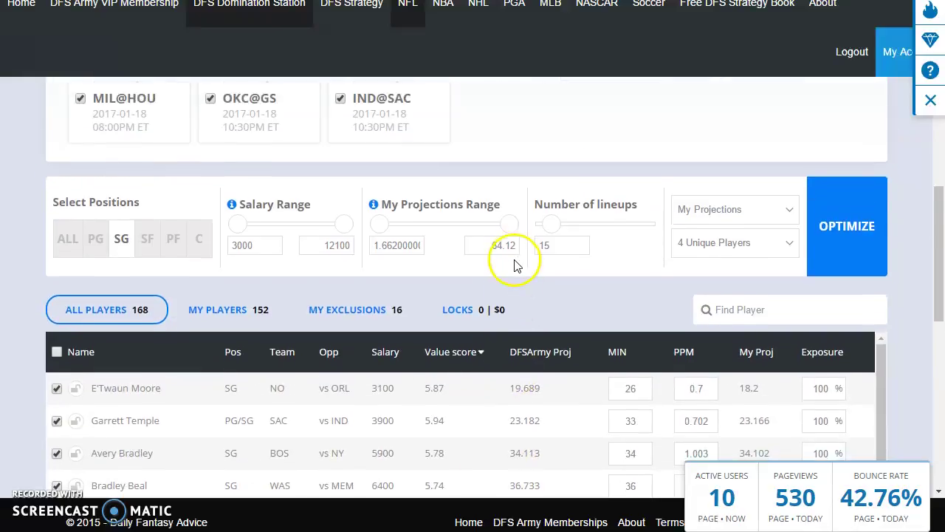
scroll(487, 273, down, 1)
scroll(450, 243, down, 2)
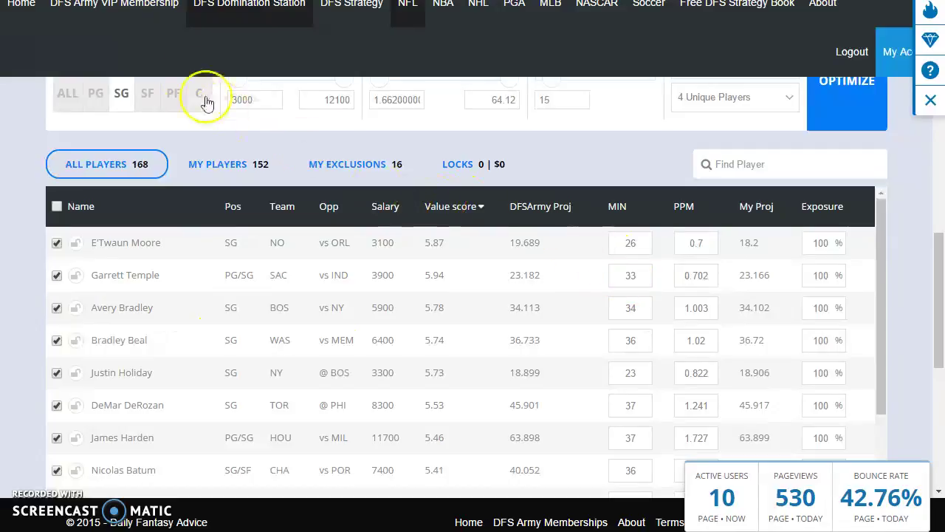
- Filter the player list by the SF, PF and C positions in turn, and return to SF
click(147, 92)
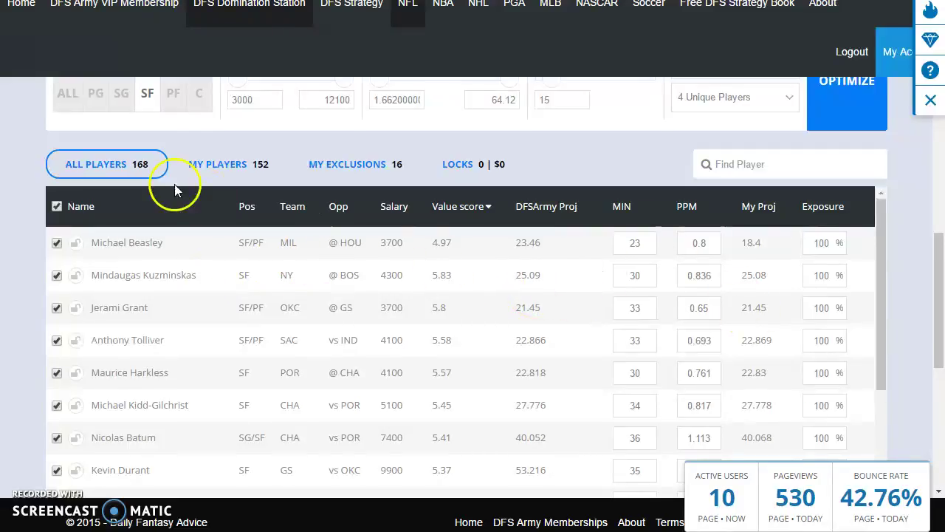
click(174, 99)
click(197, 96)
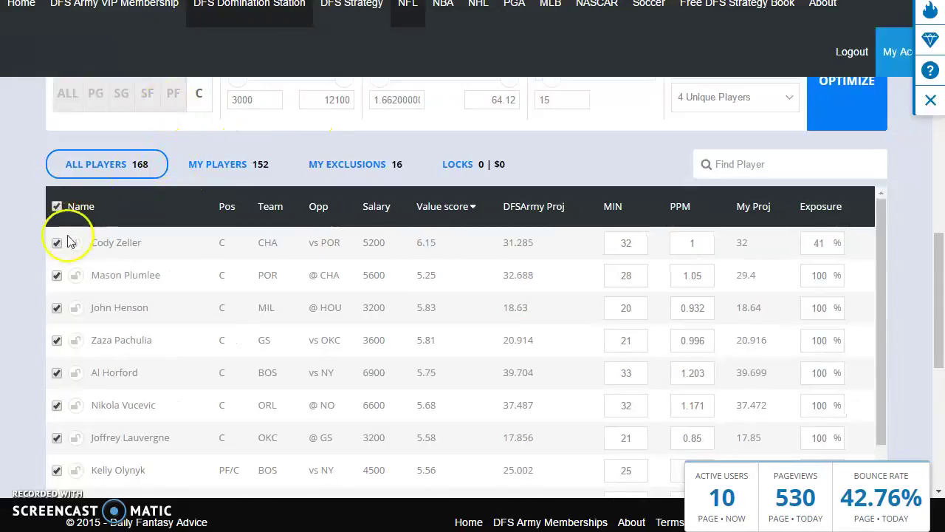
click(175, 93)
click(149, 94)
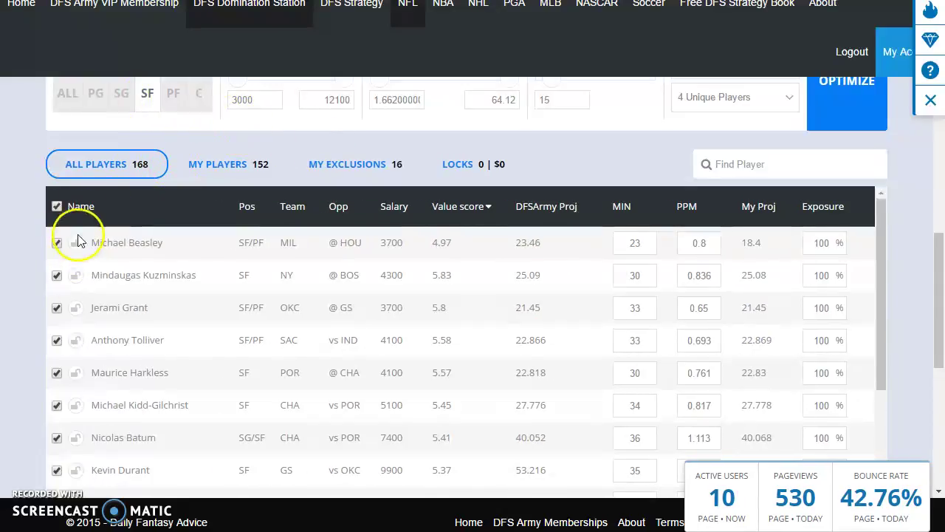
- Exclude small forward Jerami Grant, review the rest of the SF list, and include him again
scroll(221, 226, down, 1)
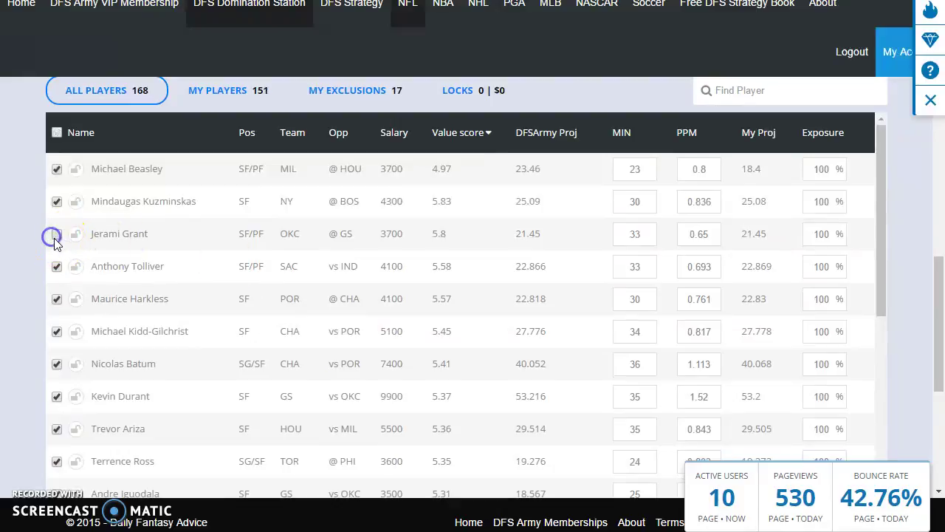
scroll(183, 251, down, 4)
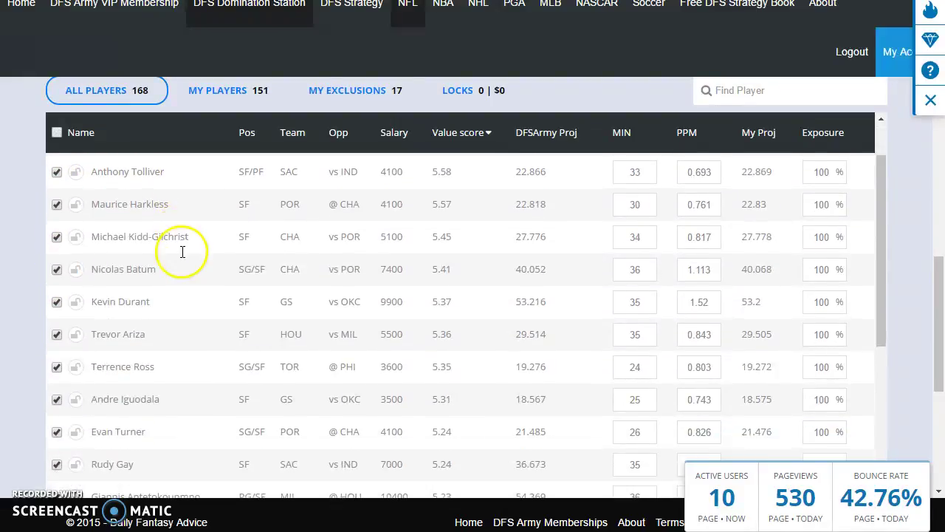
scroll(177, 255, up, 5)
click(59, 234)
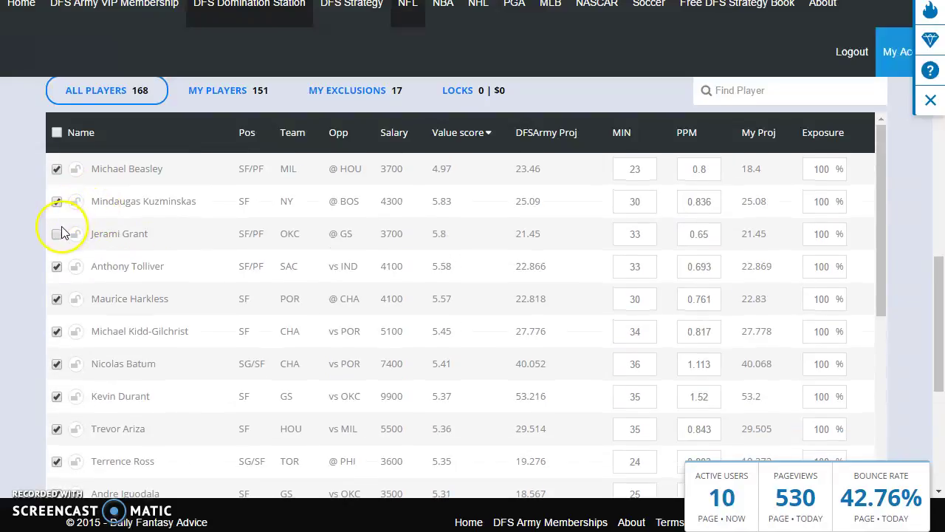
click(59, 233)
scroll(192, 148, up, 2)
- Filter the player list to the PF position and review the power forwards
click(164, 169)
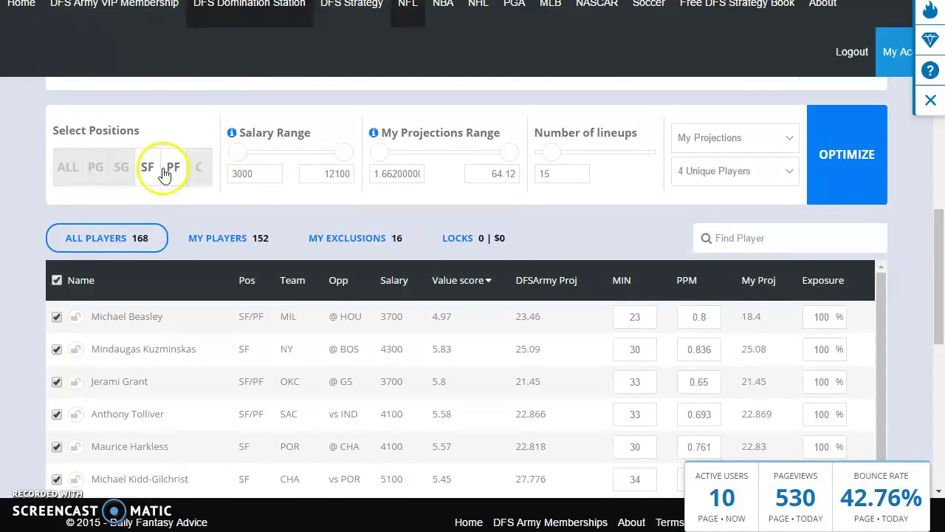
scroll(310, 188, down, 1)
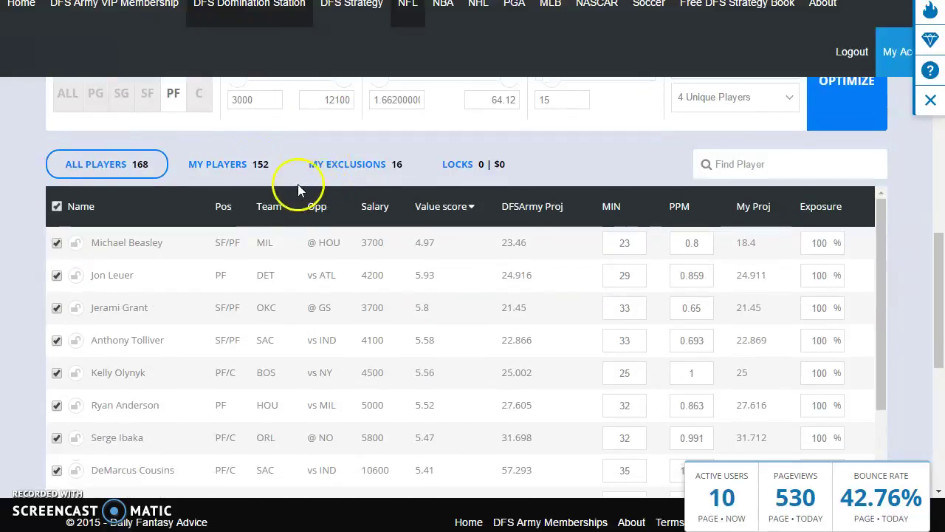
scroll(222, 180, up, 2)
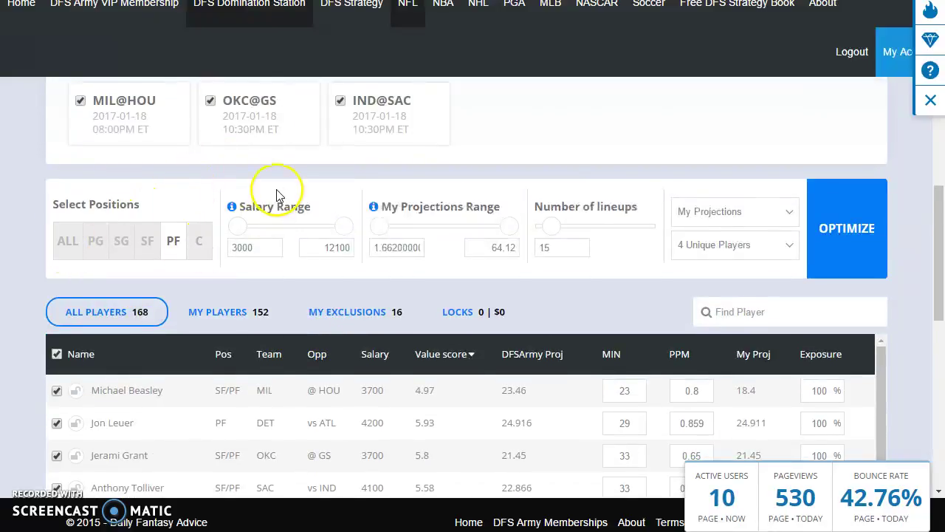
scroll(662, 223, down, 1)
scroll(662, 223, down, 1)
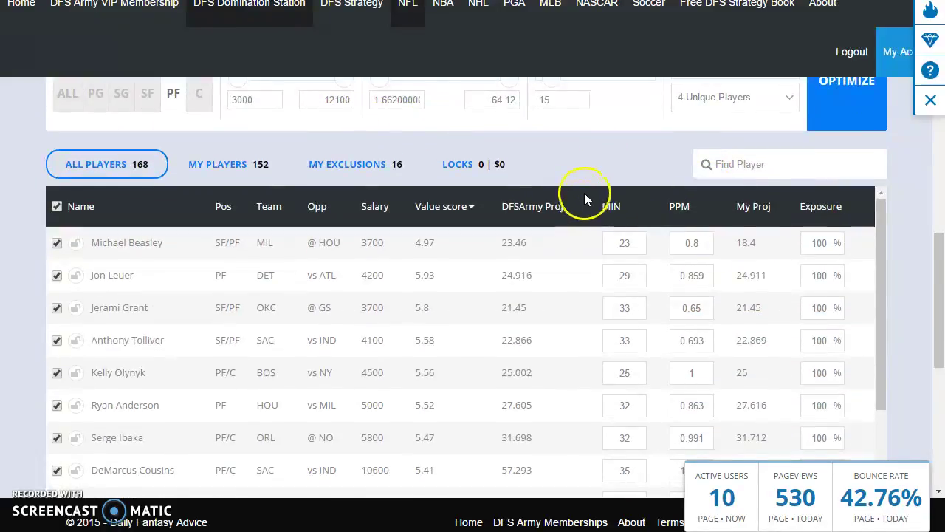
- Run the optimizer to generate the 15 lineups and bring the results into view
scroll(583, 194, up, 2)
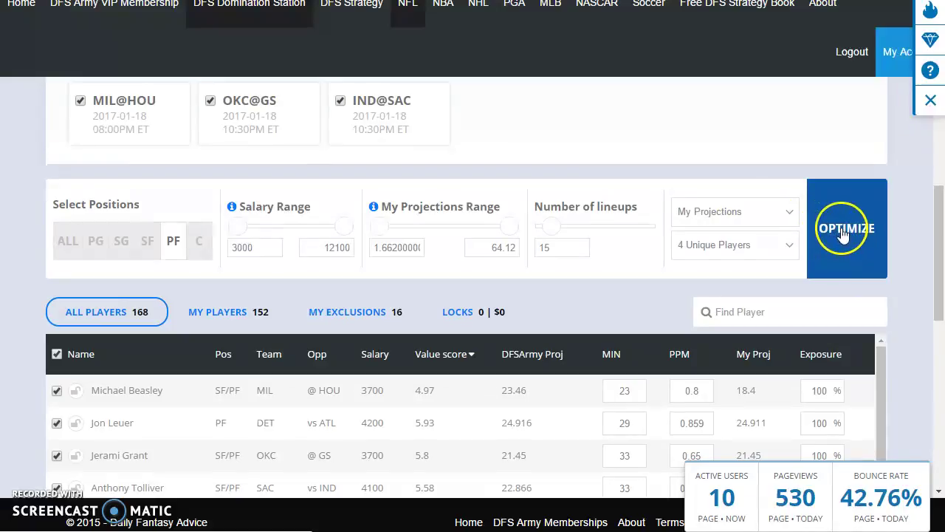
click(879, 269)
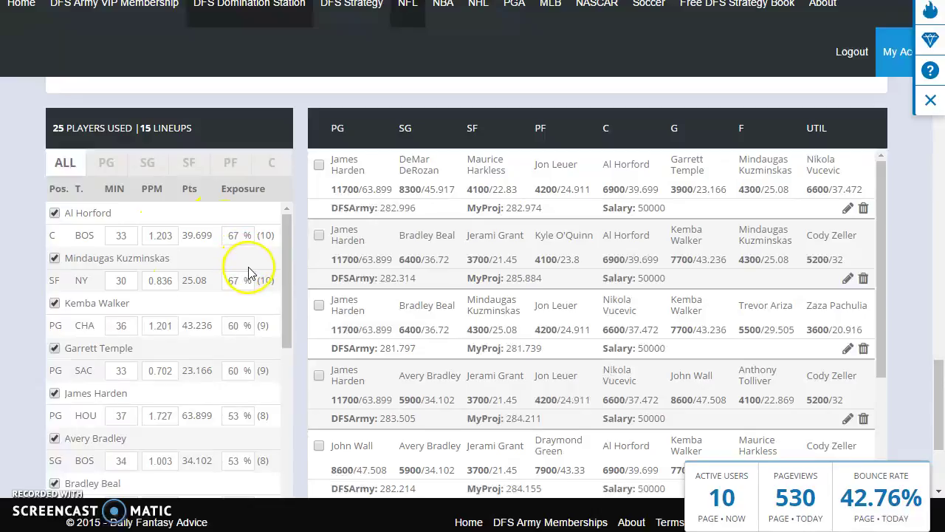
scroll(915, 280, up, 1)
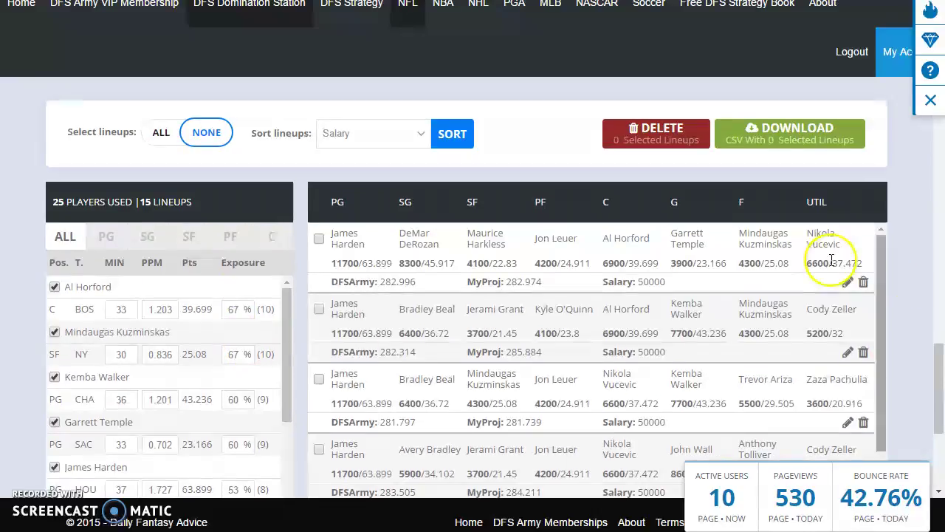
- Exclude power forward Jon Leuer in the list of players used in the generated lineups
scroll(10, 243, down, 2)
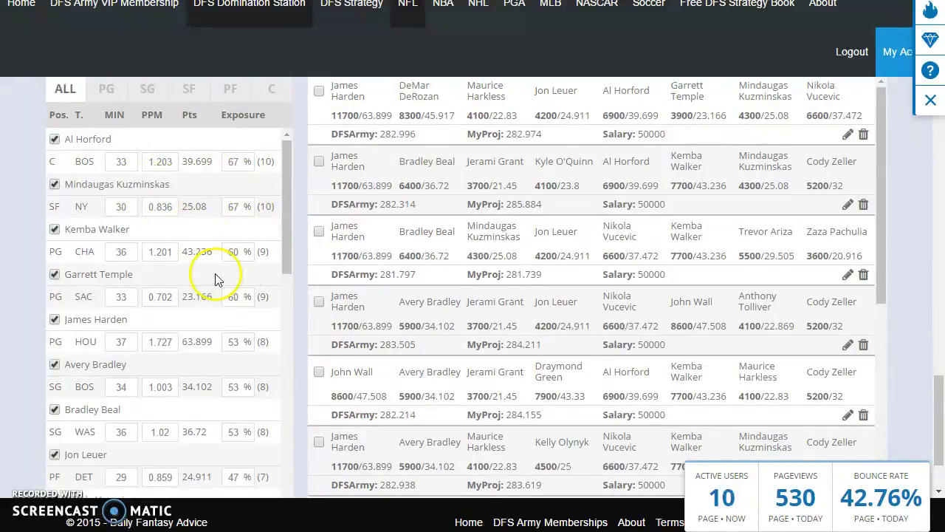
scroll(148, 319, down, 4)
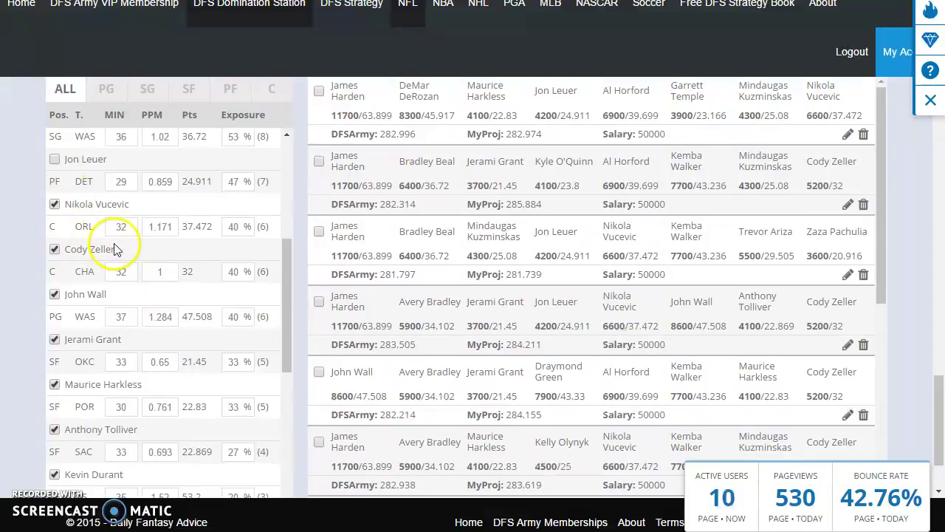
- Review the minutes, PPM, points and exposure of the players used in the generated lineups
scroll(173, 263, down, 1)
scroll(159, 244, down, 1)
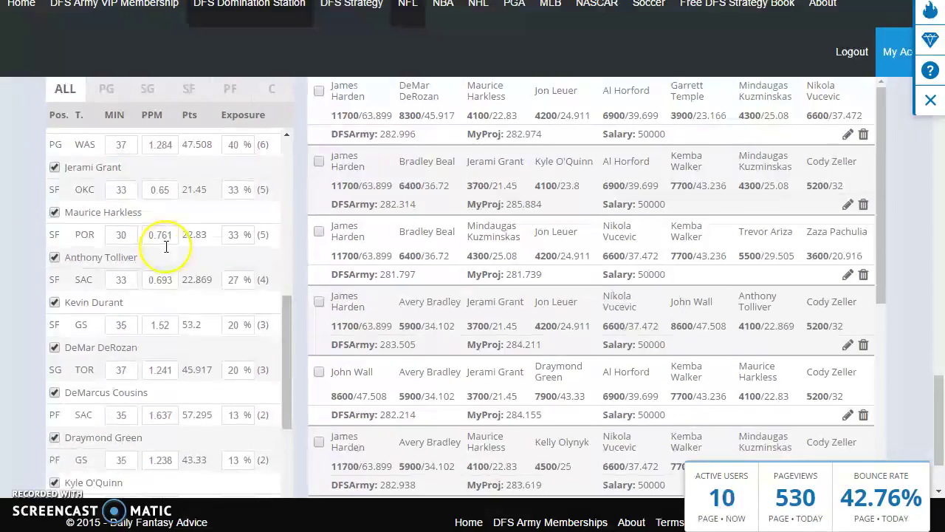
scroll(239, 266, down, 3)
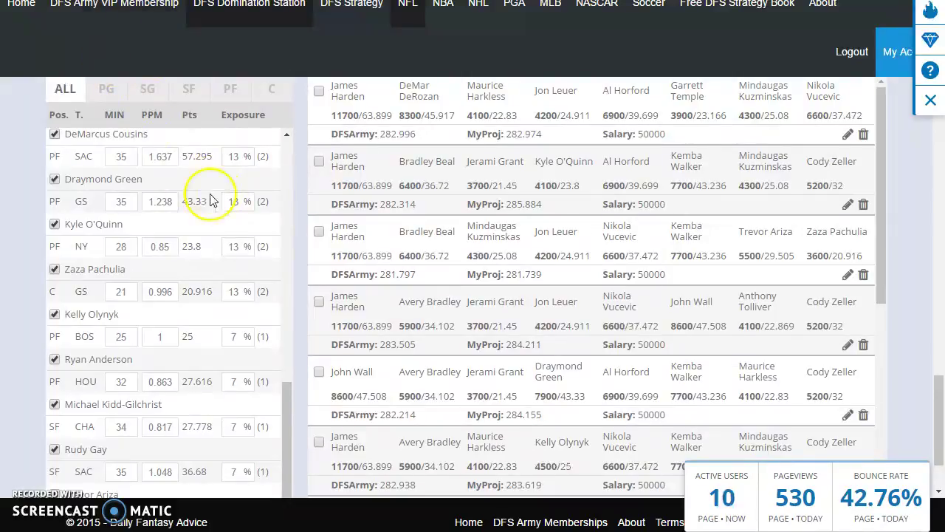
scroll(164, 231, down, 2)
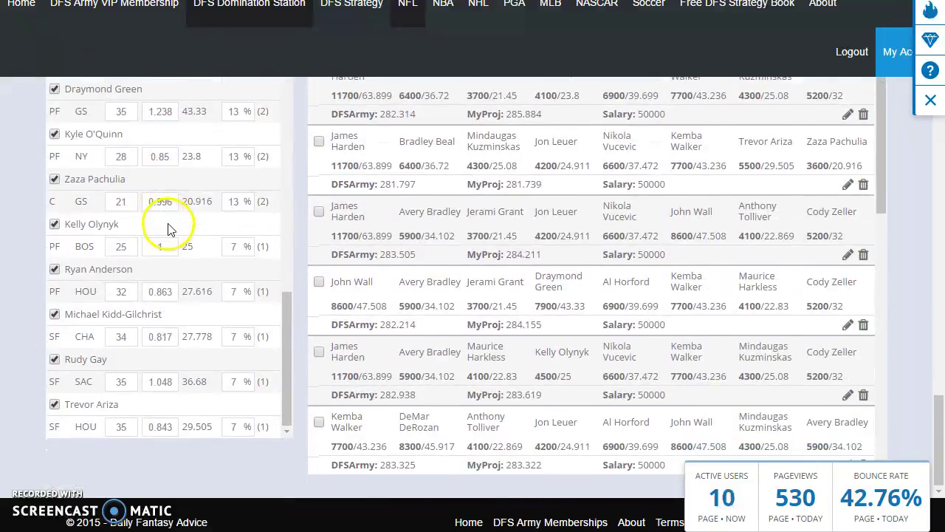
scroll(169, 221, up, 4)
scroll(171, 222, up, 4)
scroll(177, 211, down, 6)
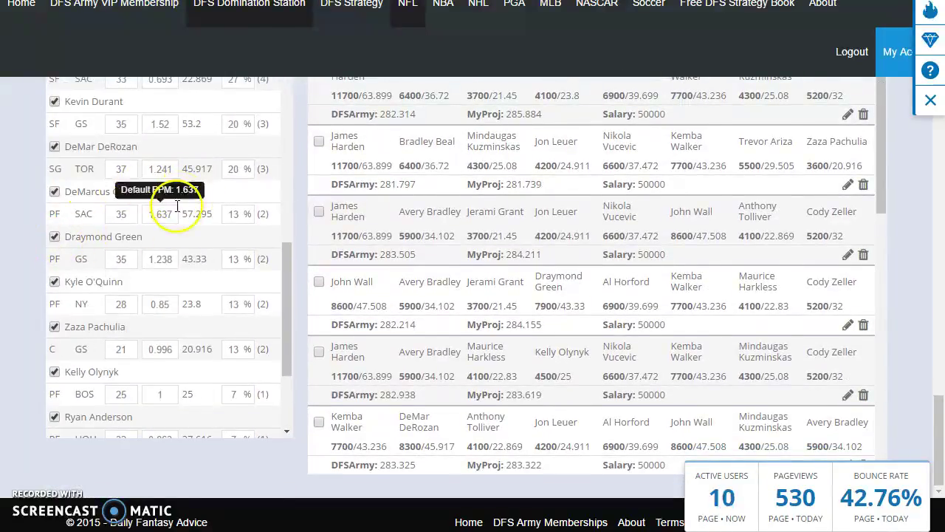
scroll(235, 201, up, 6)
scroll(235, 201, up, 2)
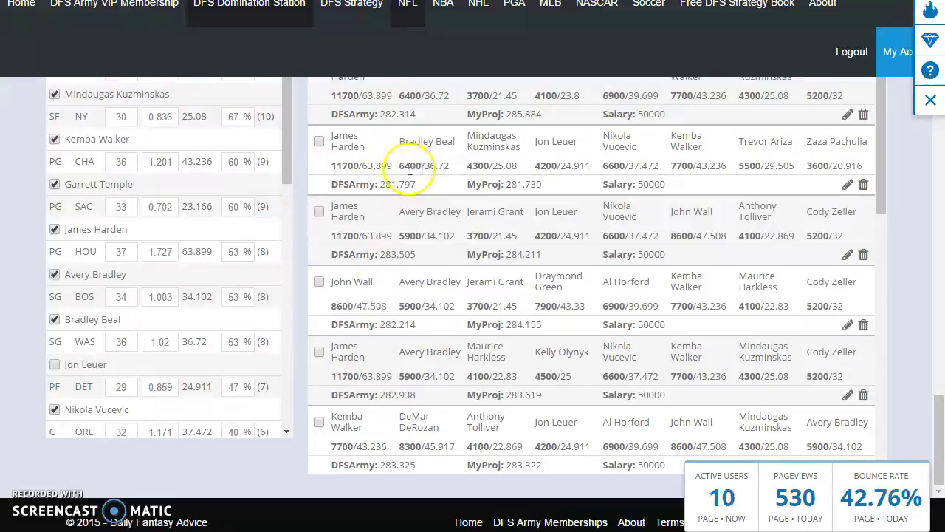
- Switch to Slack to check the nba-talk channel, and return to the lineup optimizer
key(alt+Tab)
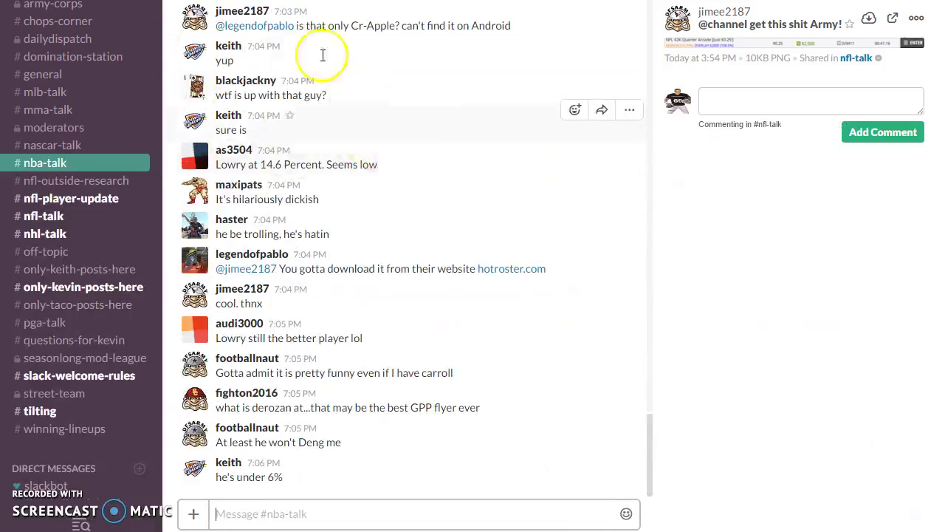
key(alt+Tab)
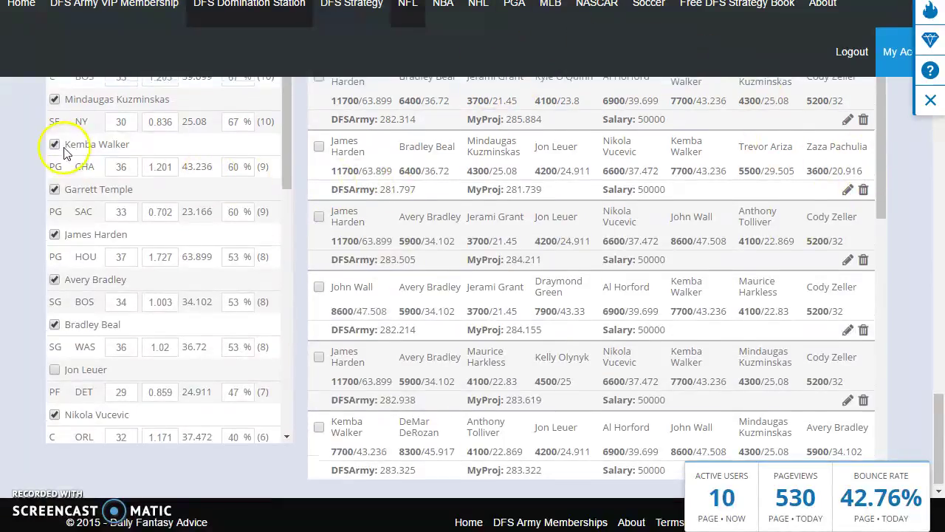
- Set Avery Bradley's PPM to 0.97 in the list of players used
scroll(158, 272, down, 1)
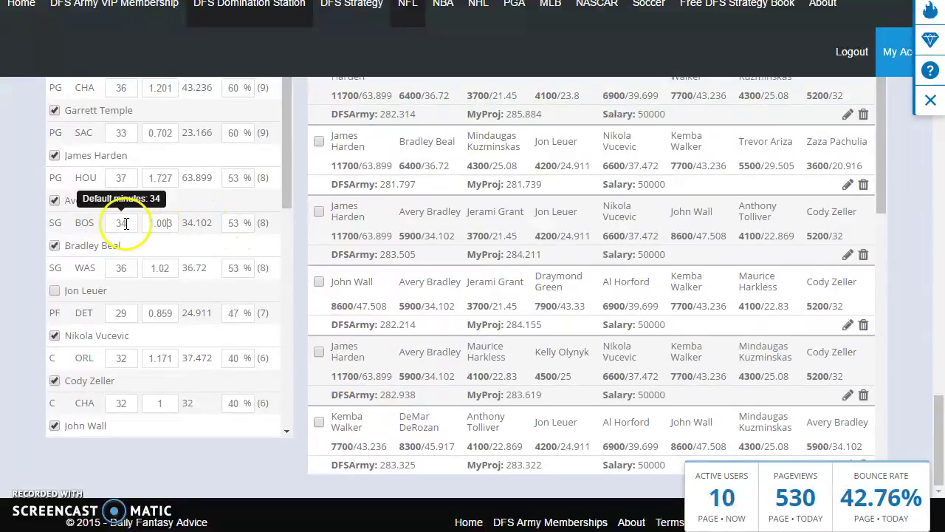
double_click(162, 223)
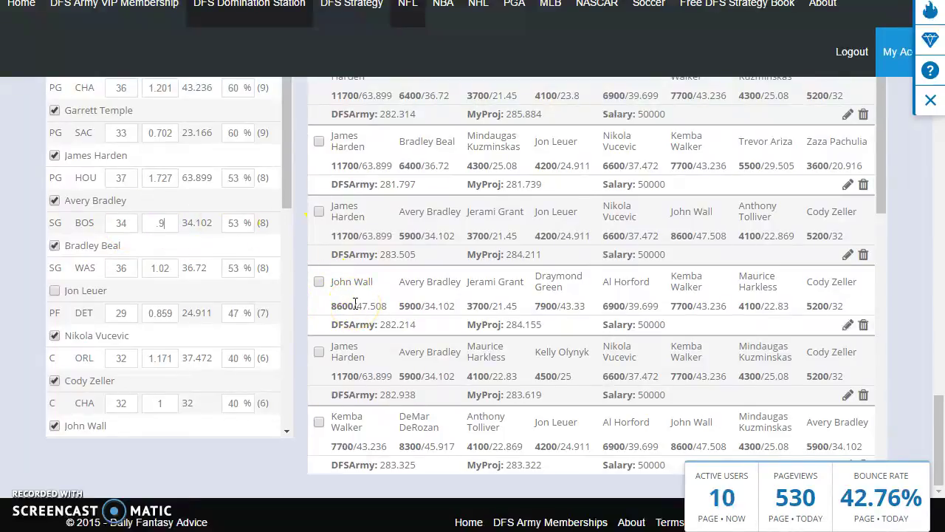
text(.97)
key(Tab)
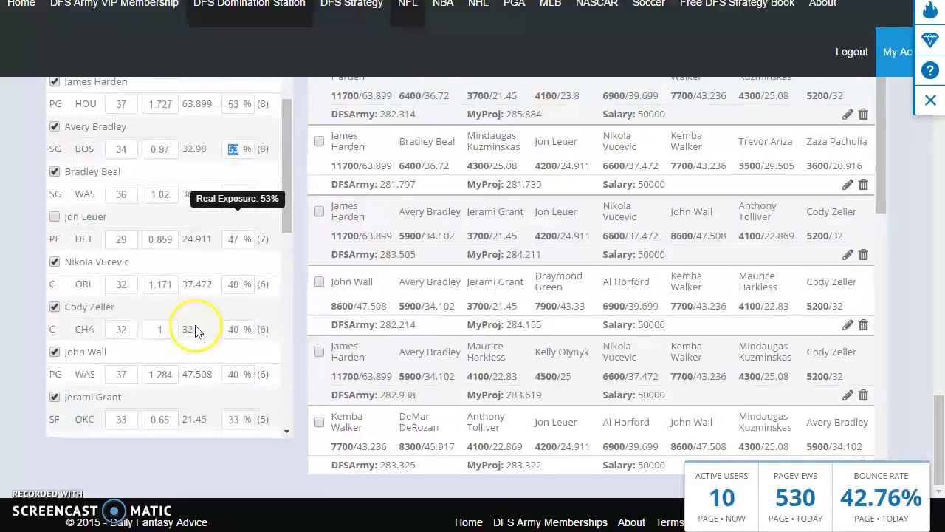
- Set Ryan Anderson's projected minutes to 34 in the list of players used
scroll(196, 328, down, 9)
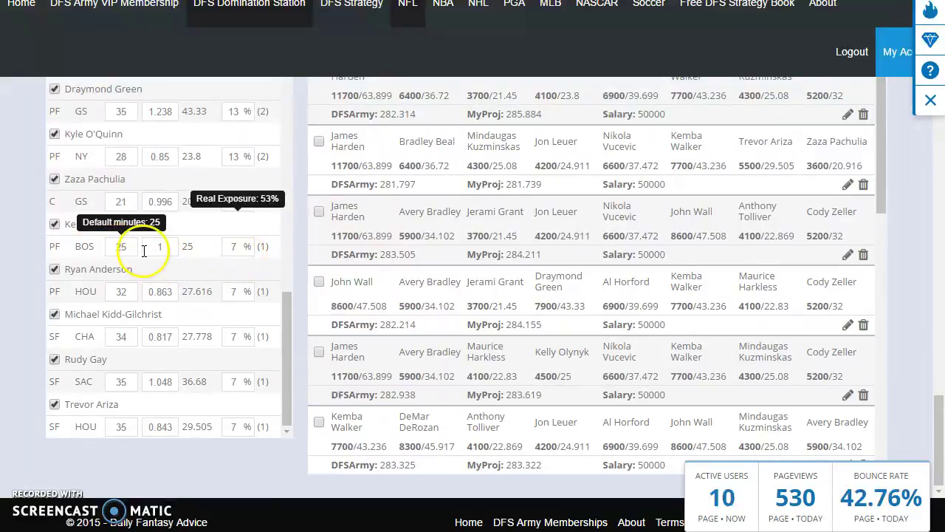
click(140, 291)
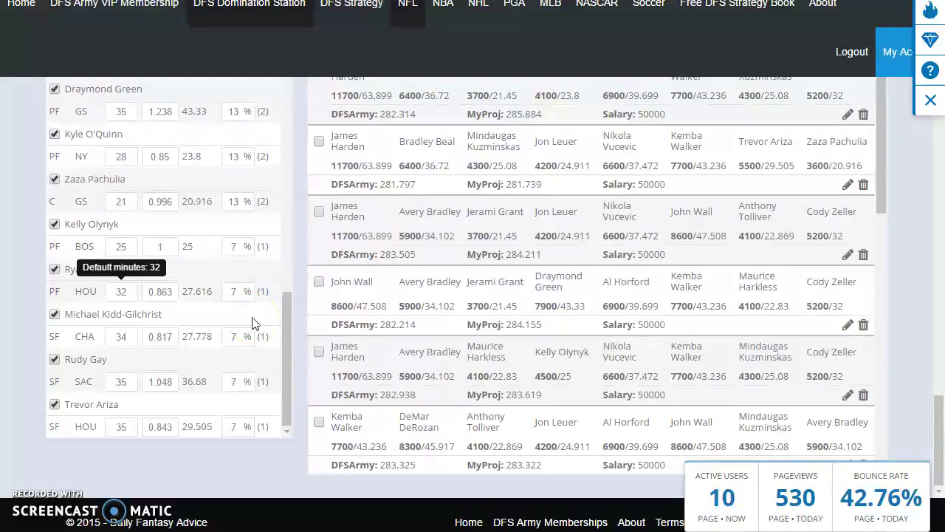
key(BackSpace)
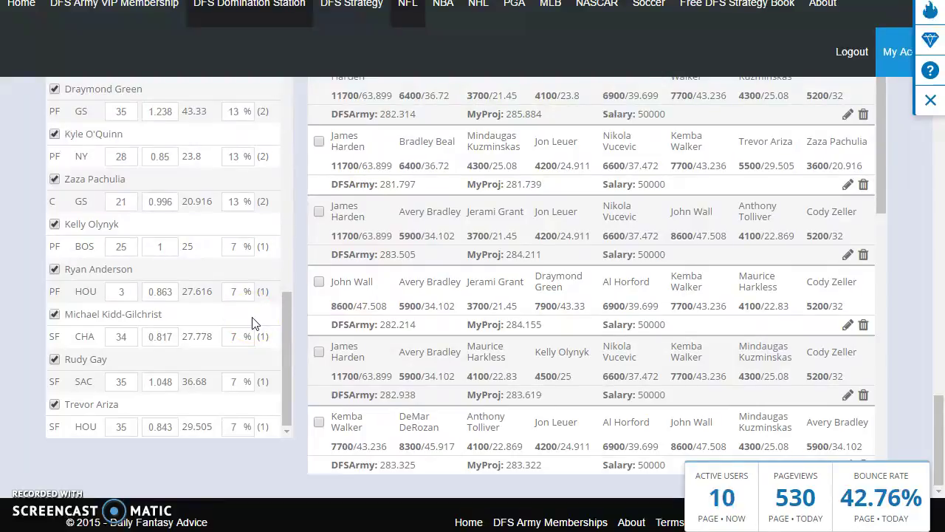
key(Tab)
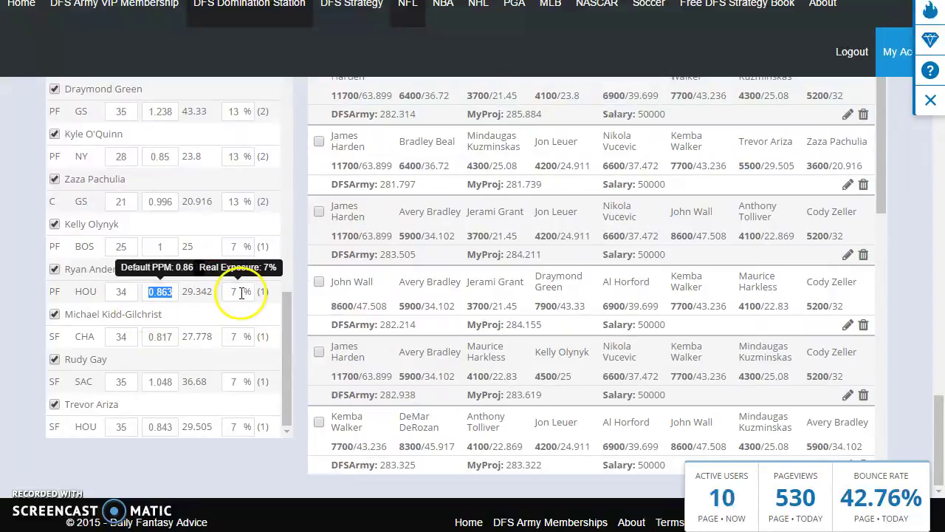
- Set Ryan Anderson's exposure to 20% in the list of players used
click(241, 292)
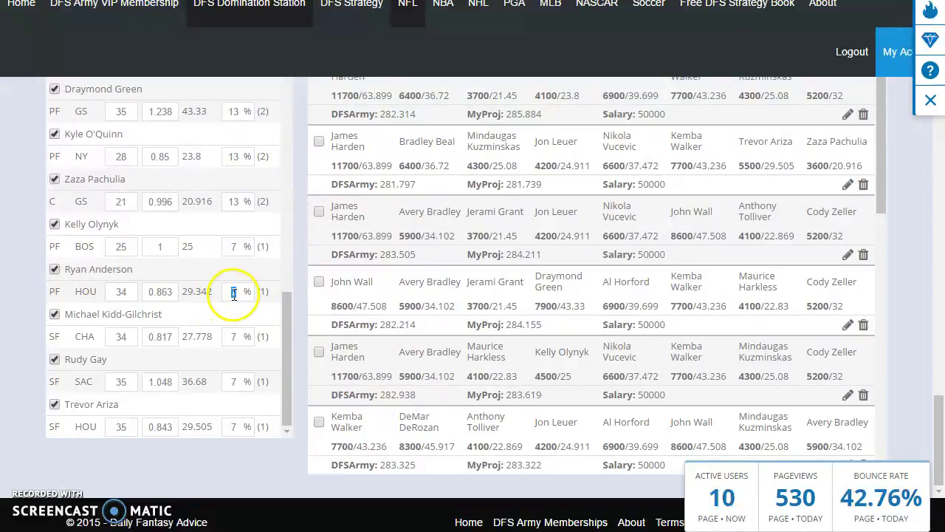
scroll(234, 293, down, 1)
scroll(234, 294, up, 1)
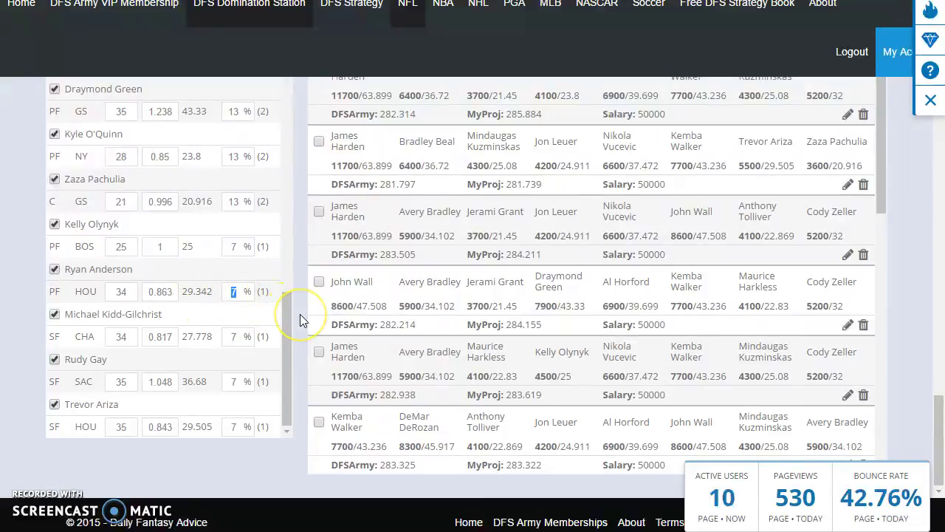
text(20)
click(235, 294)
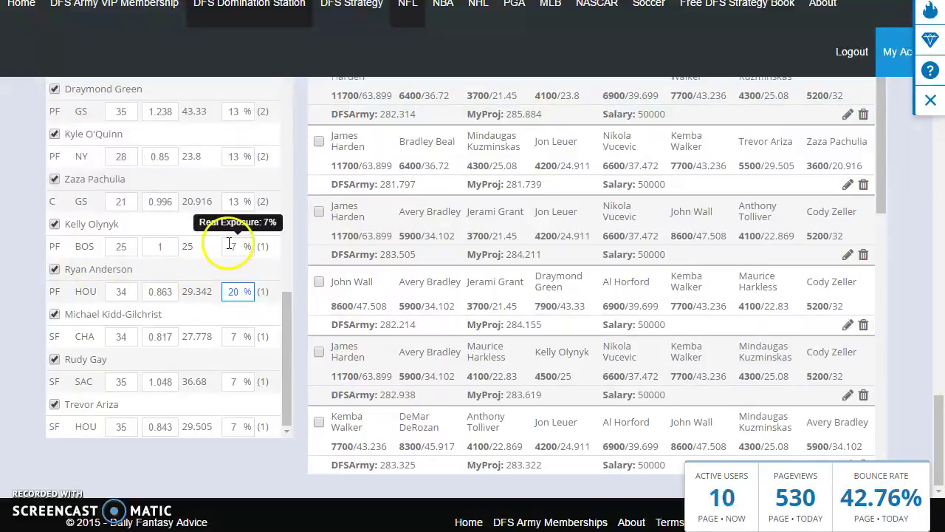
- Rerun the optimizer for 15 lineups with the adjusted settings, and review the exposures of the players used
scroll(234, 230, up, 1)
scroll(234, 230, up, 10)
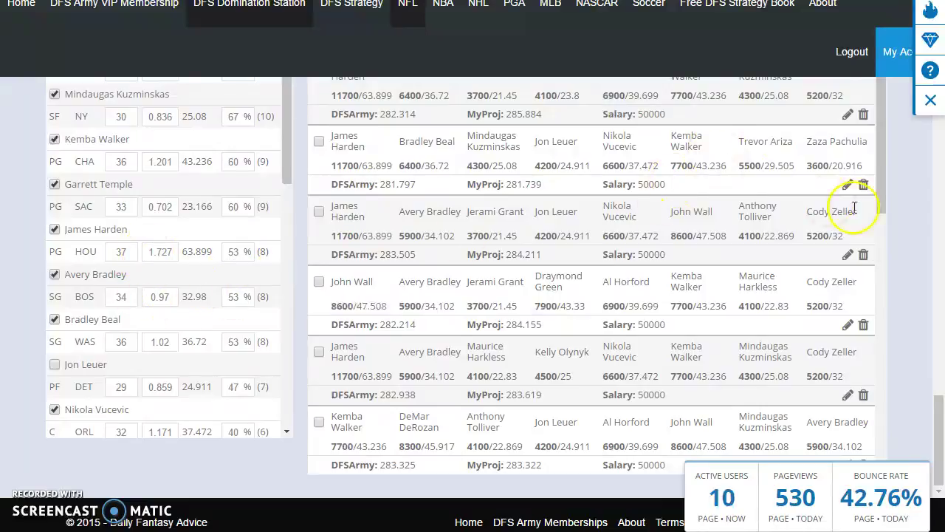
scroll(849, 214, up, 2)
scroll(911, 249, up, 10)
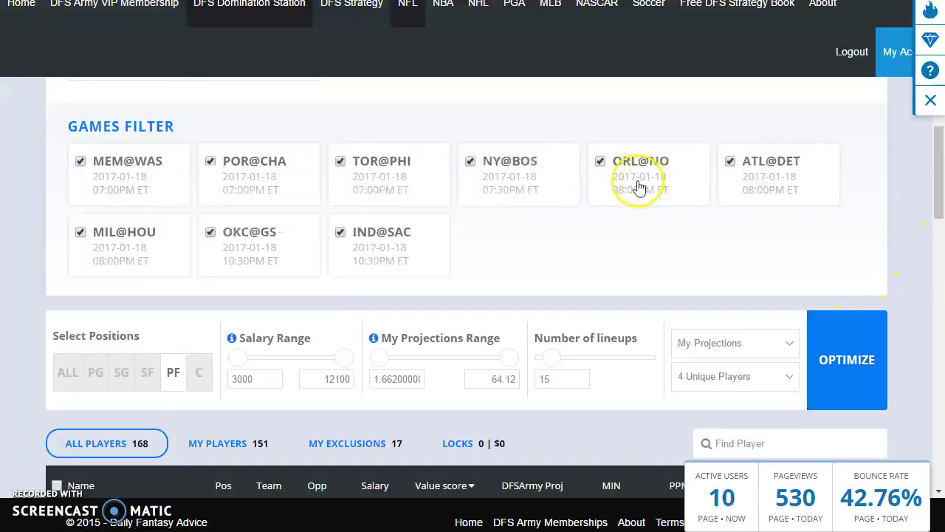
scroll(597, 180, down, 5)
scroll(99, 169, down, 15)
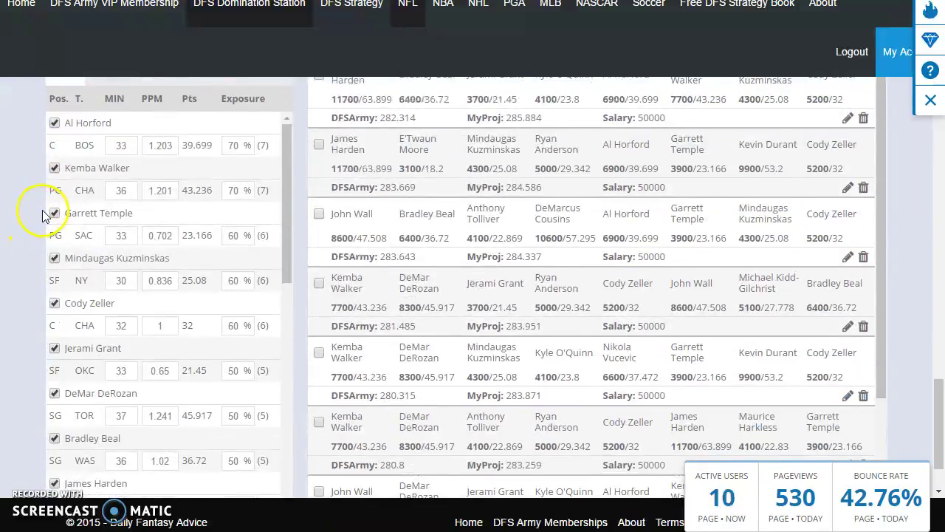
scroll(156, 230, down, 5)
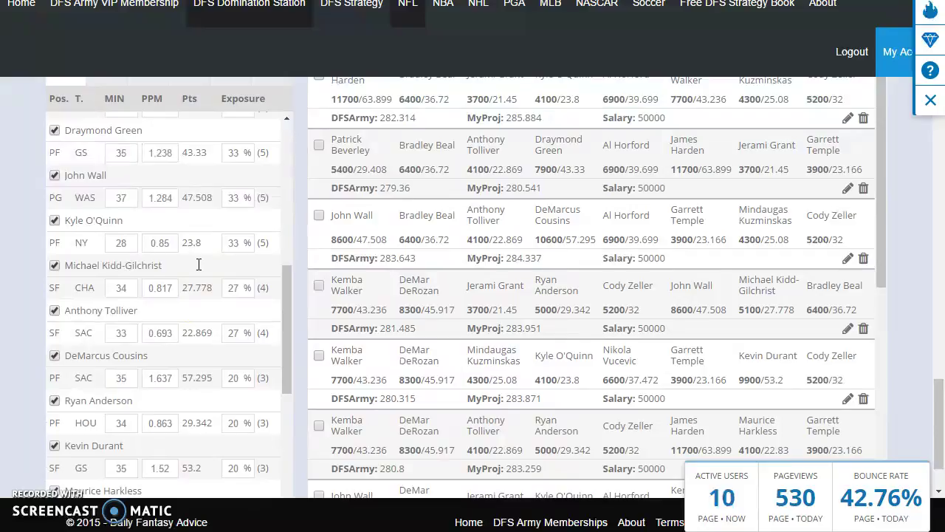
scroll(232, 415, down, 3)
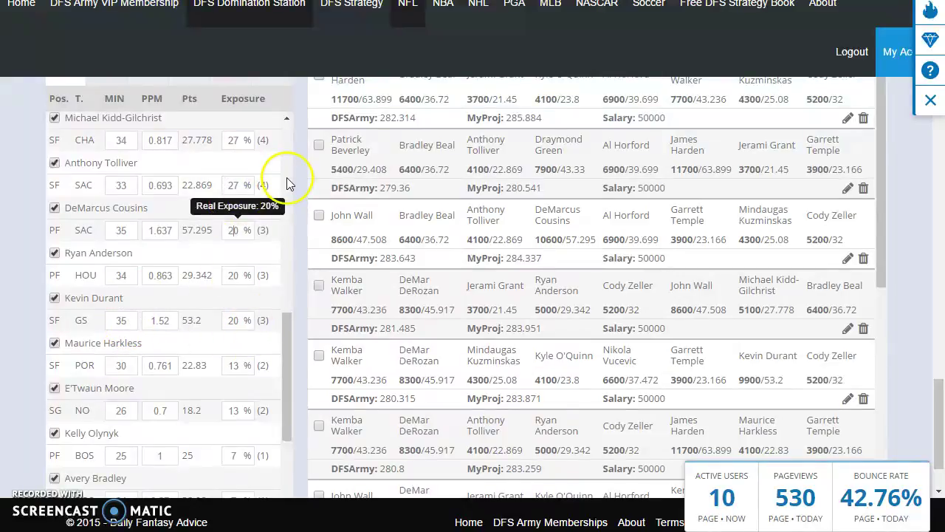
scroll(266, 173, up, 5)
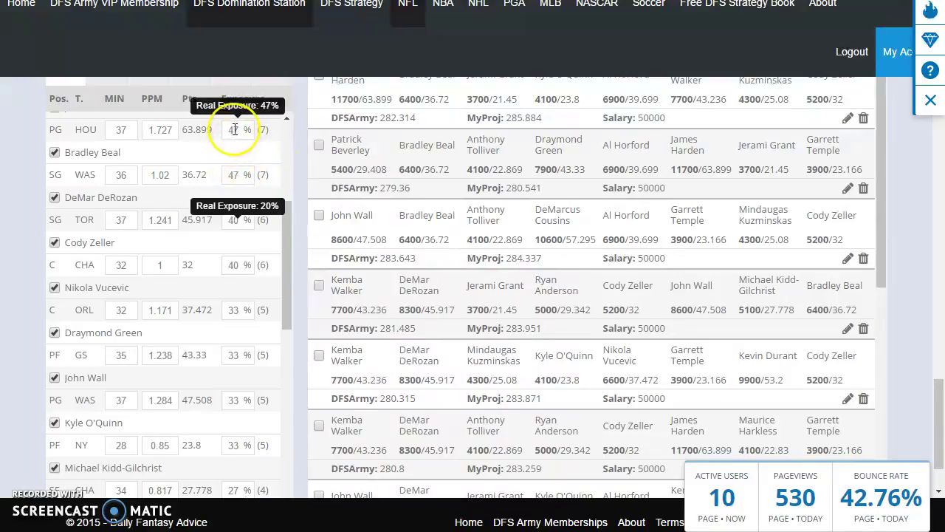
drag(289, 211, 287, 131)
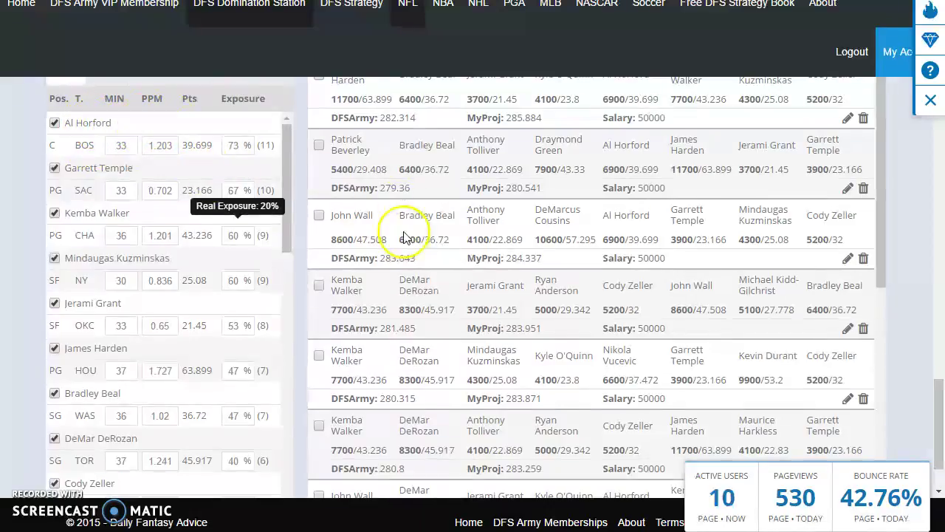
- Return to the player pool and search it for "horf"
scroll(296, 229, up, 10)
scroll(292, 270, up, 10)
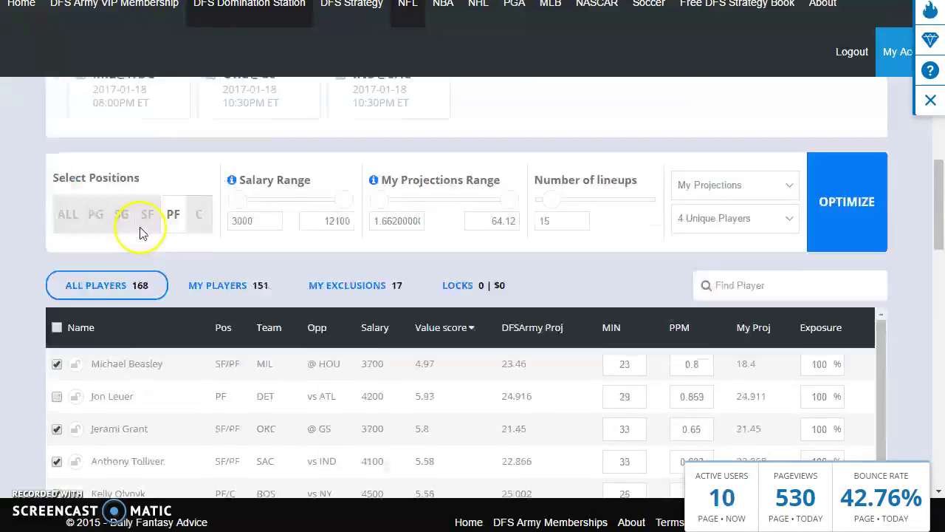
scroll(228, 249, down, 7)
scroll(181, 217, up, 4)
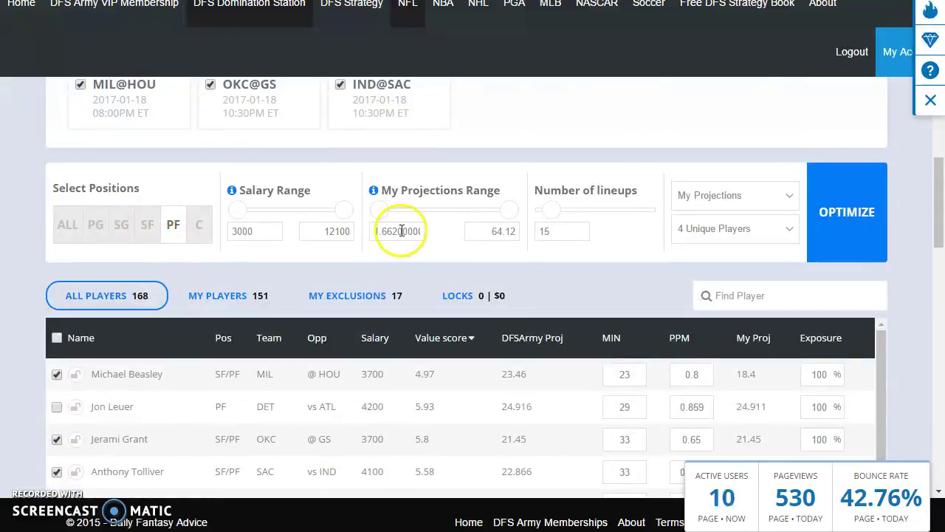
click(751, 295)
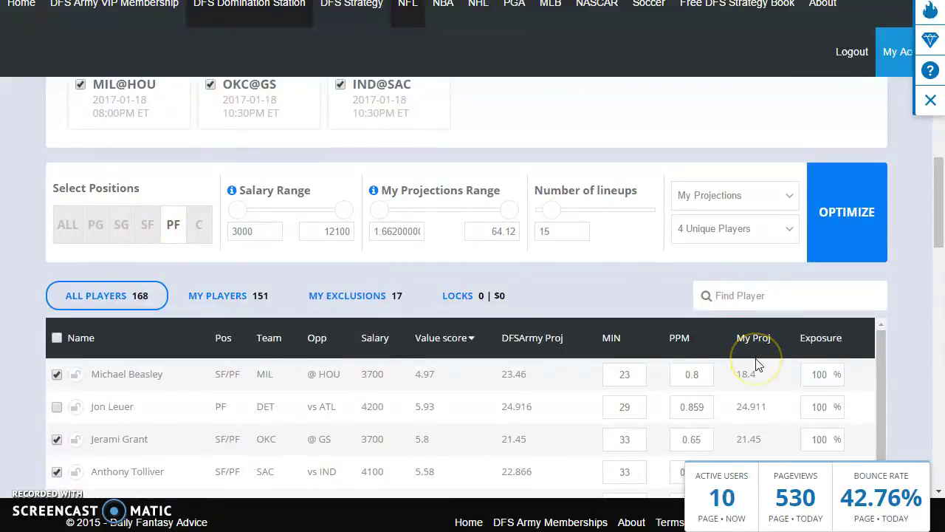
text(horf)
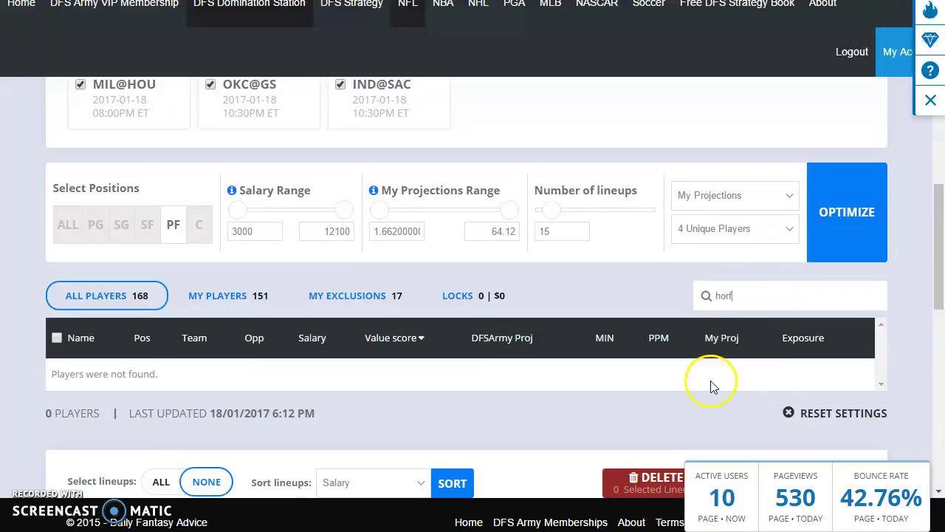
scroll(709, 380, down, 2)
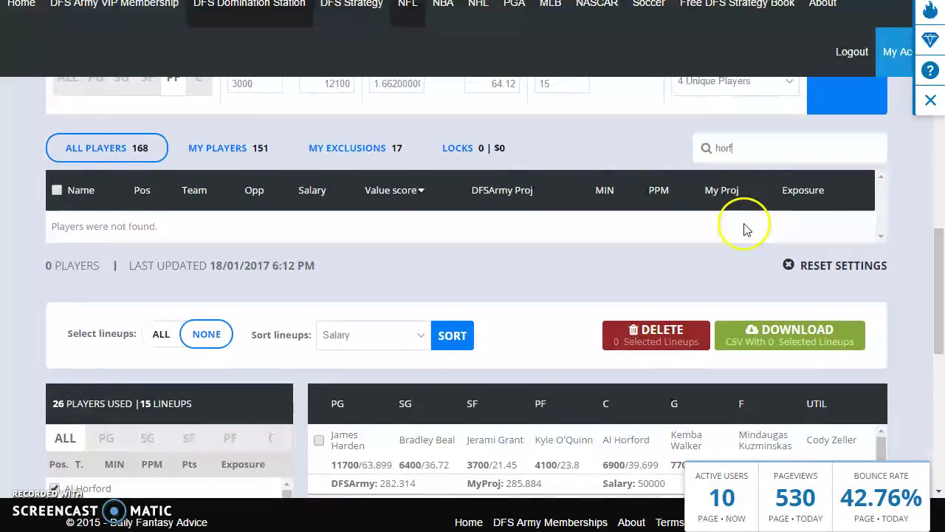
- Replace the player search text with "al"
key(BackSpace)
key(BackSpace)
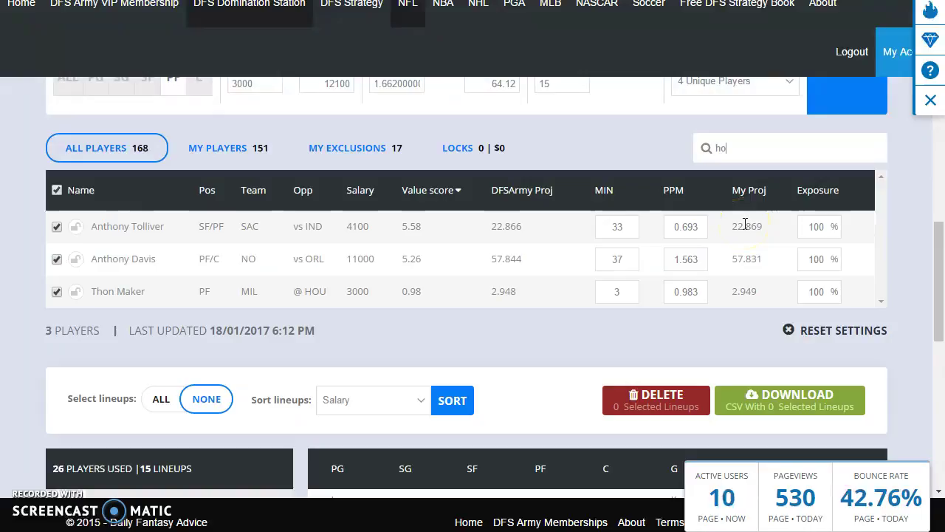
key(BackSpace)
key(BackSpace)
text(al)
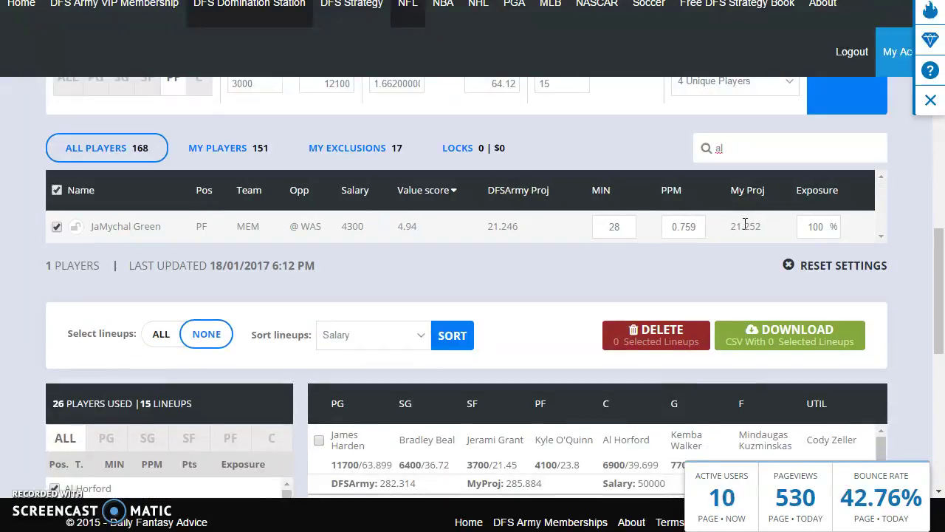
- Clear the player search and set the position filter to ALL
key(BackSpace)
key(BackSpace)
key(BackSpace)
key(BackSpace)
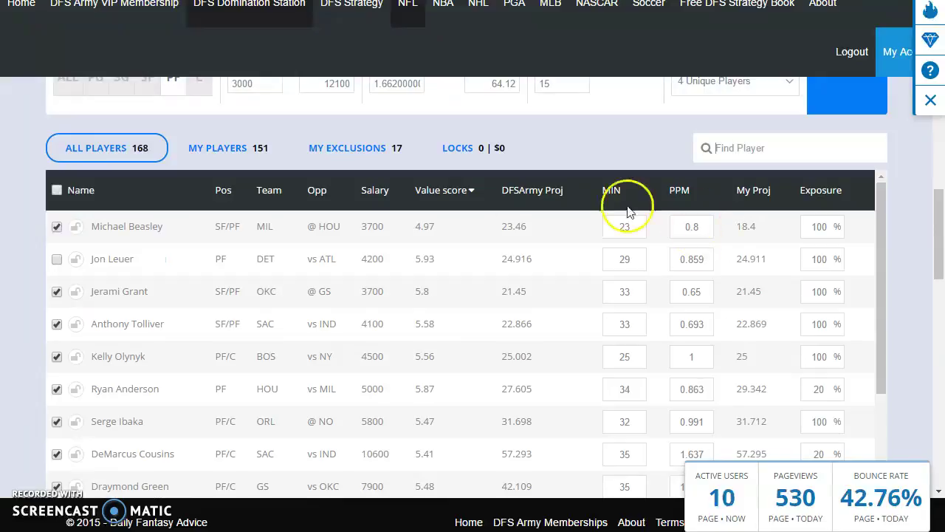
scroll(103, 114, up, 2)
click(71, 225)
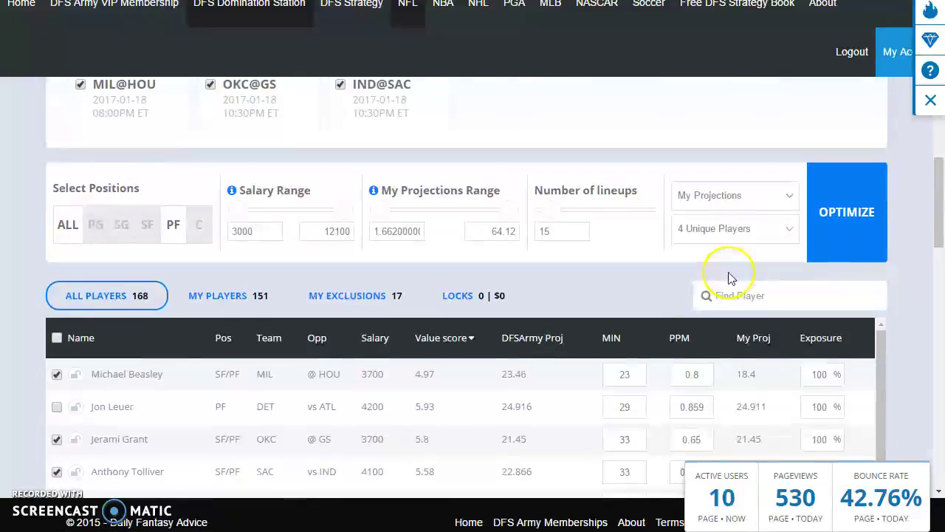
- Search the player pool for "hor"
click(748, 288)
text(hor)
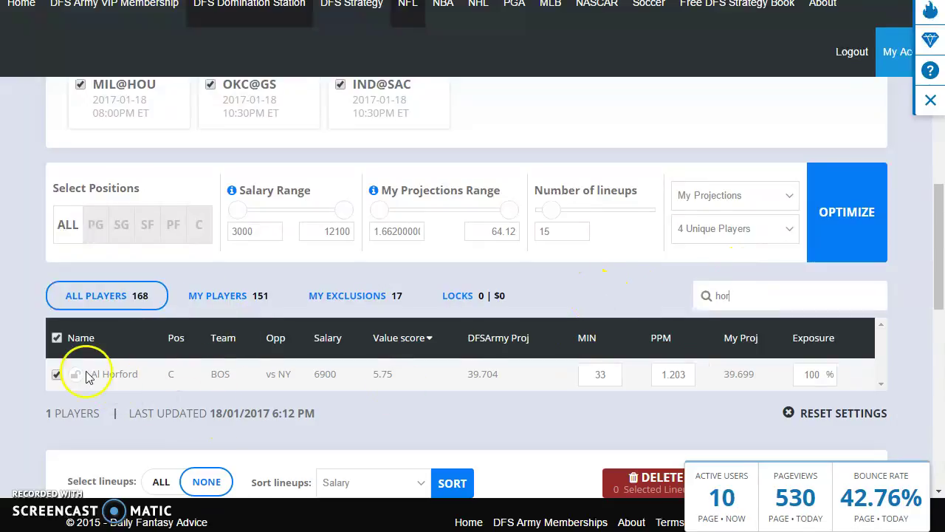
scroll(516, 369, down, 3)
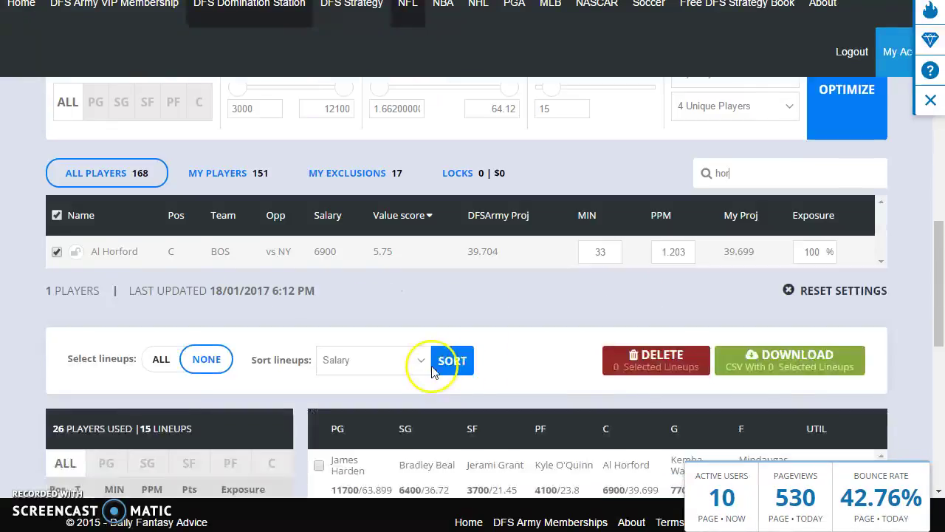
- Examine the exposures of the players used and compare them with the 15 generated lineups
scroll(190, 384, down, 5)
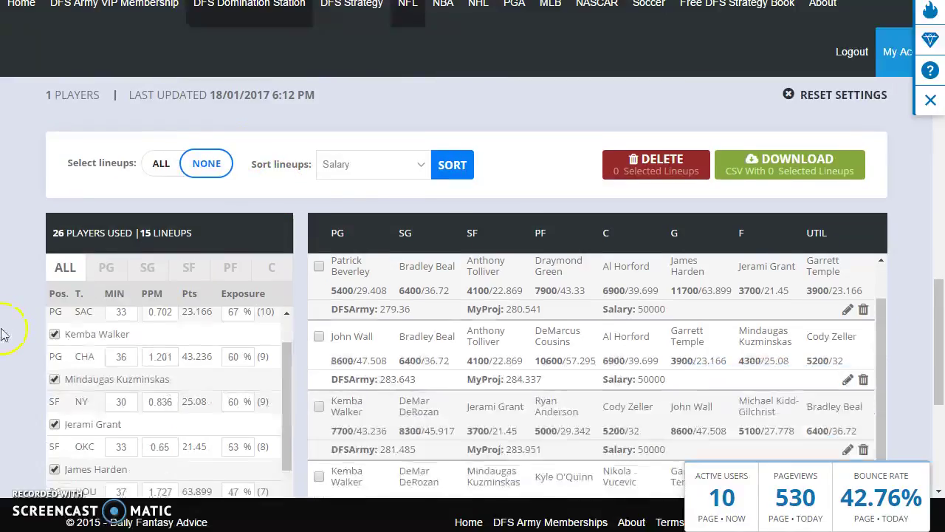
scroll(190, 375, up, 6)
scroll(144, 255, down, 6)
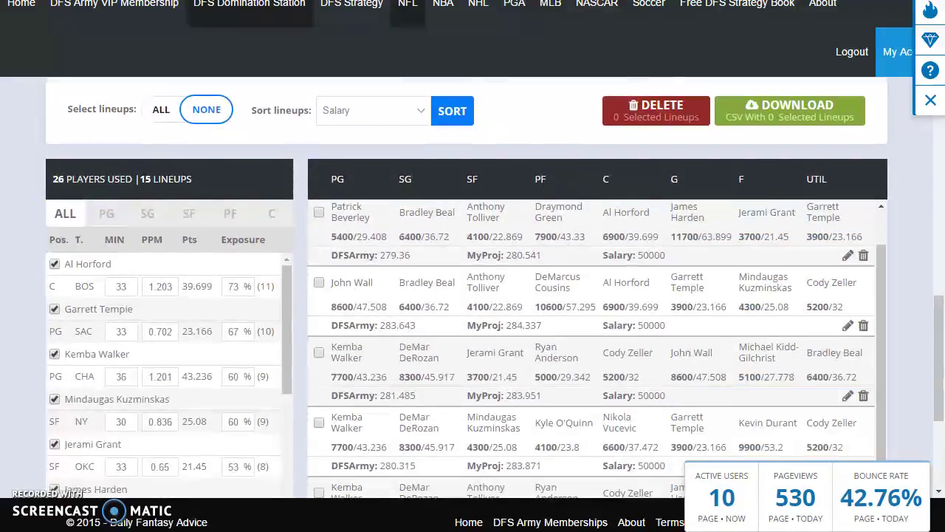
scroll(137, 295, up, 2)
scroll(155, 265, down, 5)
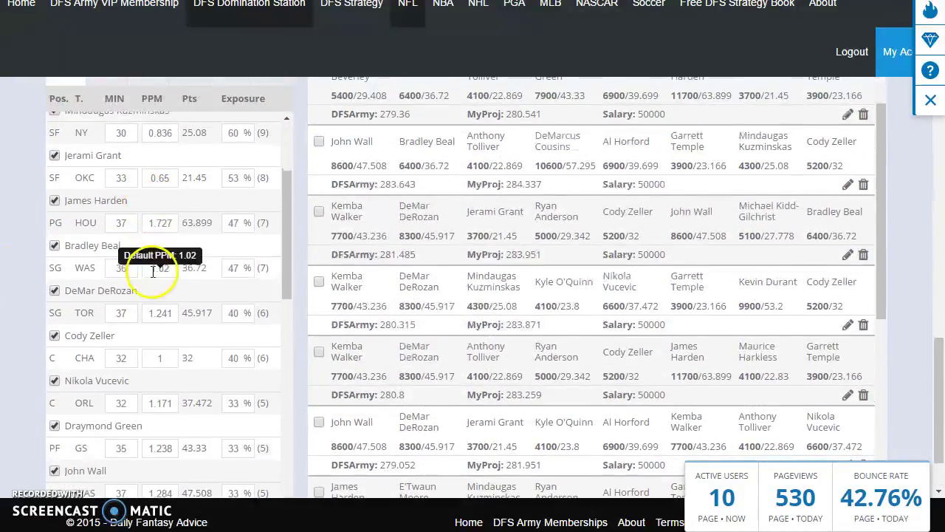
scroll(165, 270, up, 6)
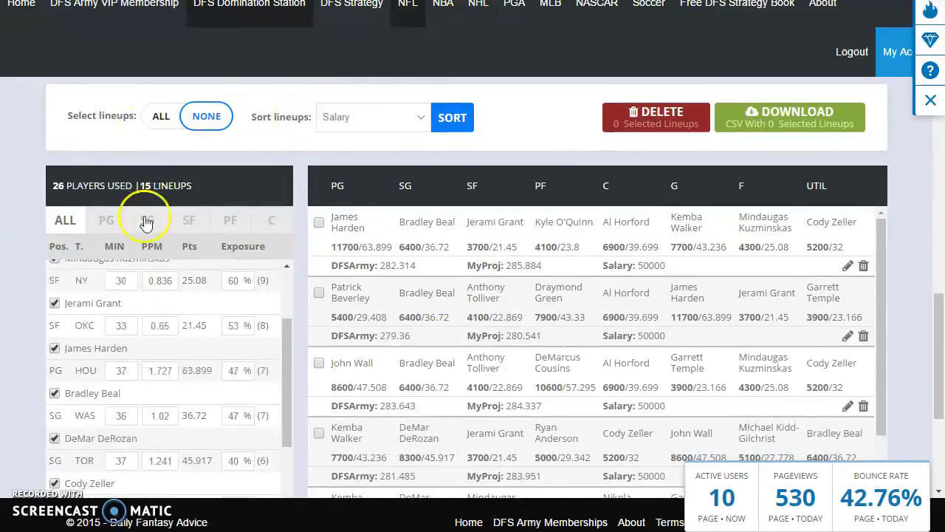
scroll(147, 211, up, 3)
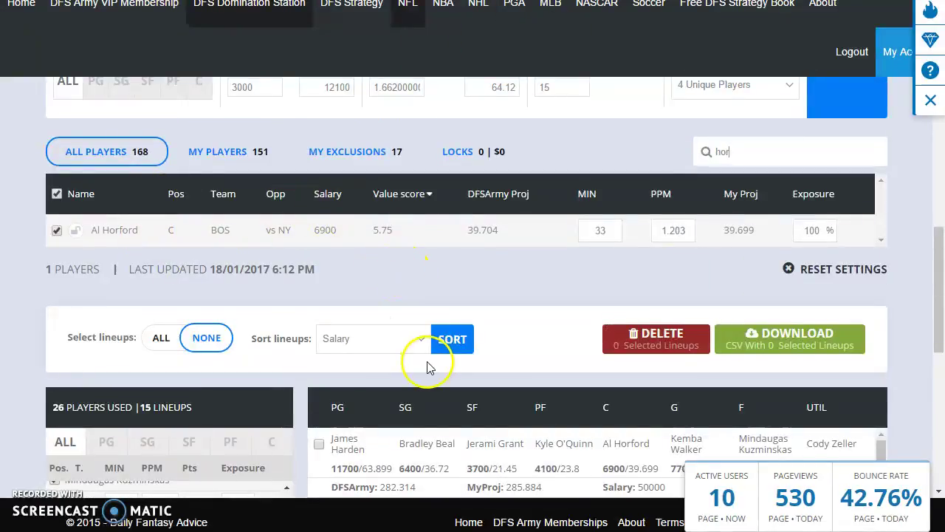
scroll(111, 291, down, 3)
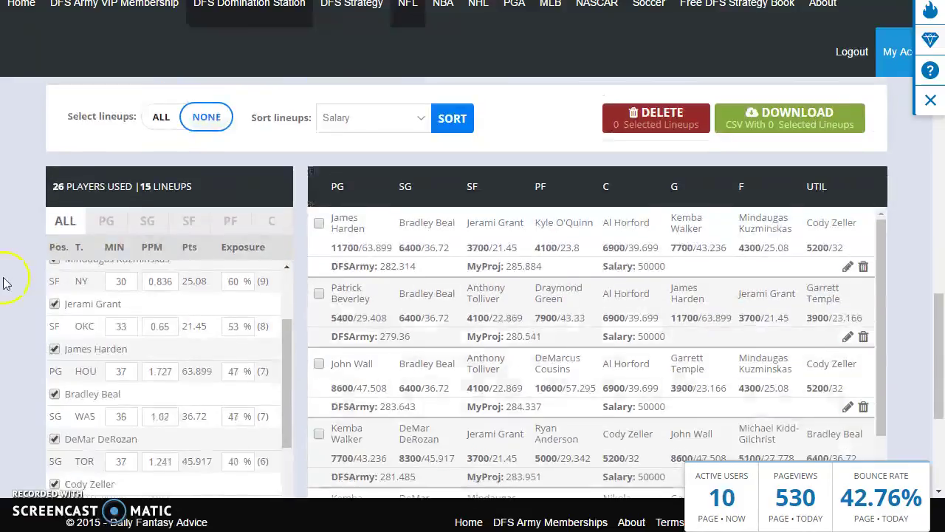
scroll(140, 349, down, 1)
scroll(139, 332, up, 2)
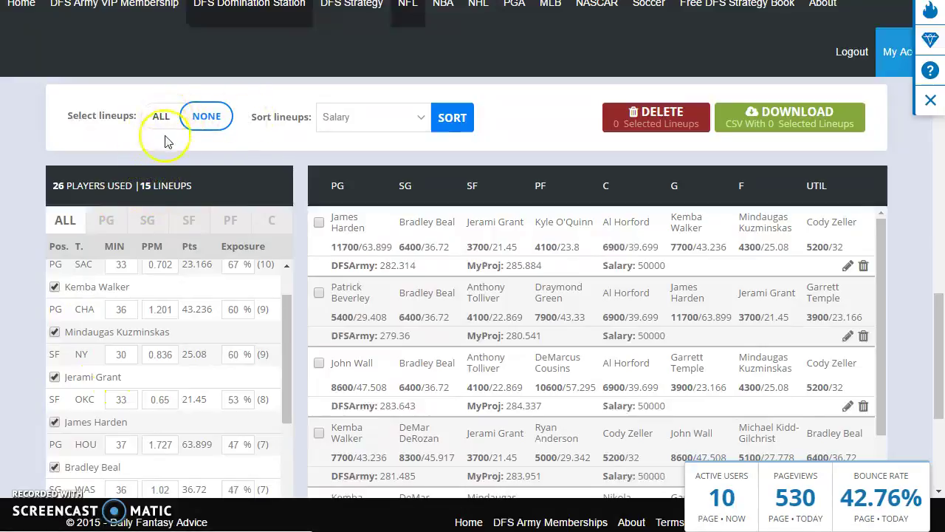
scroll(239, 169, up, 1)
scroll(238, 169, up, 1)
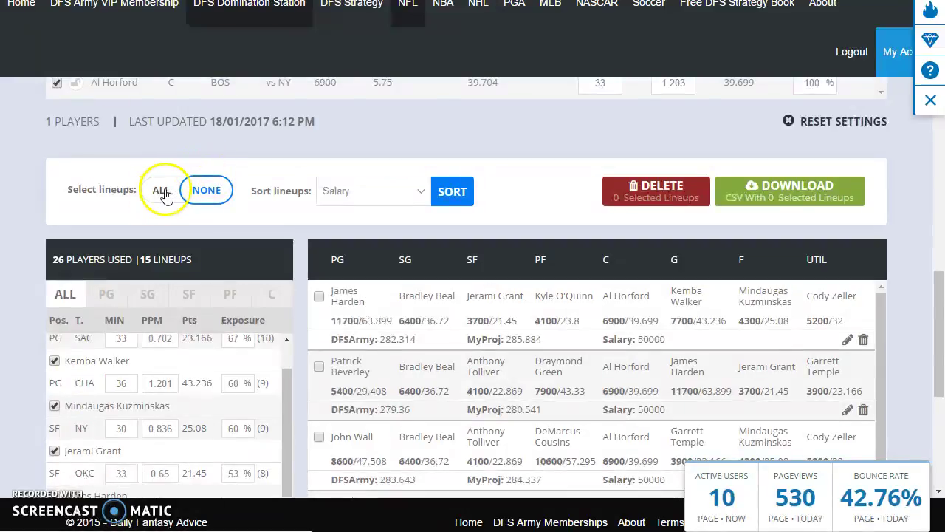
click(164, 192)
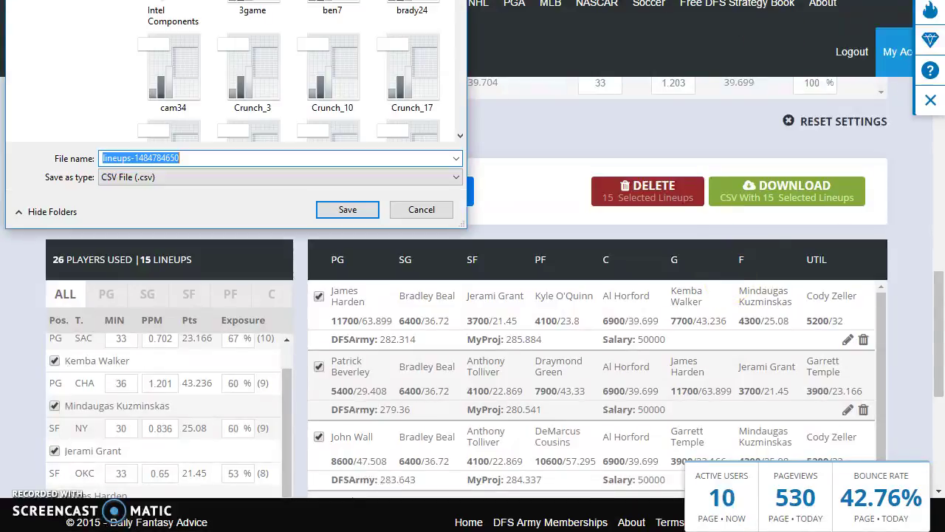
click(347, 210)
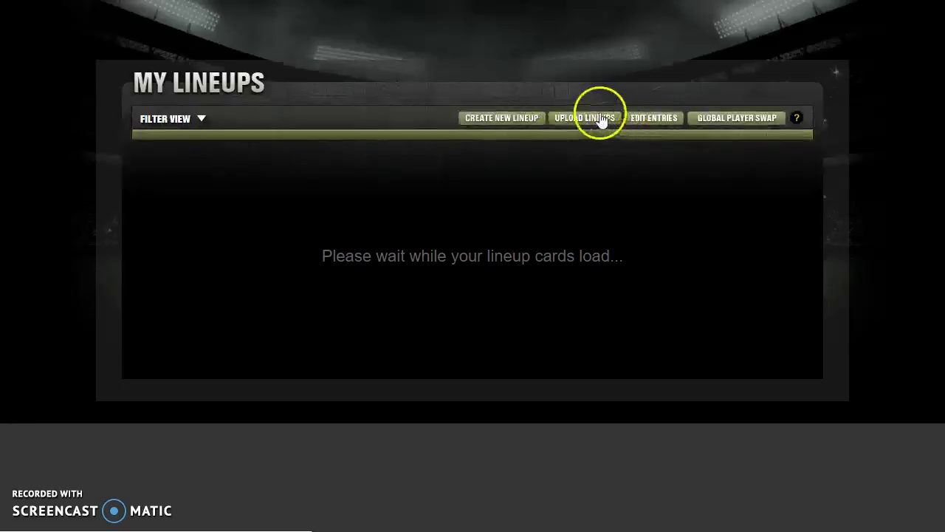
- Switch to DraftKings, open the lineup upload page and upload lineups-1484783467.csv
click(594, 122)
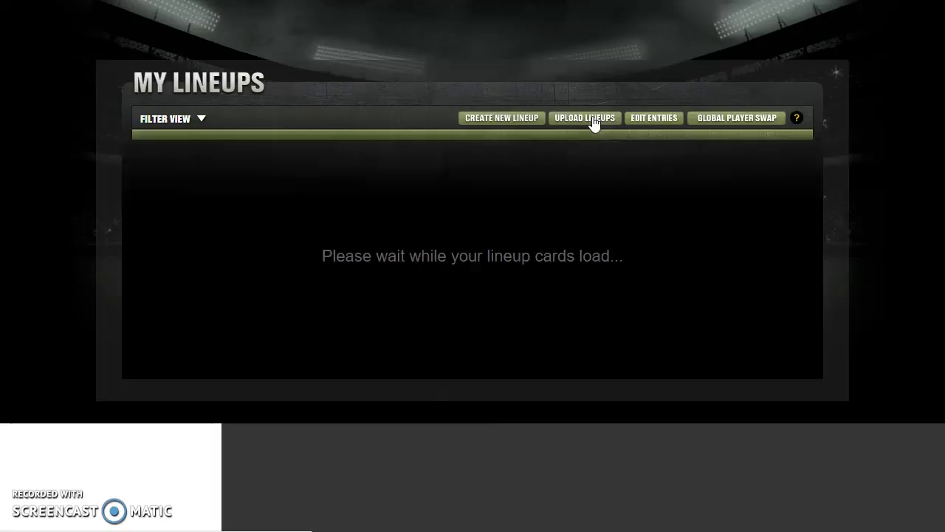
click(595, 123)
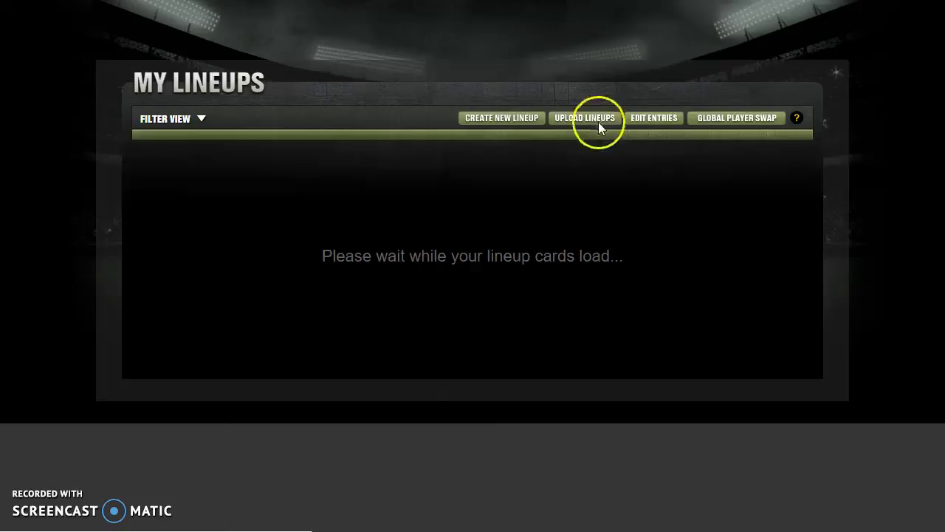
click(781, 109)
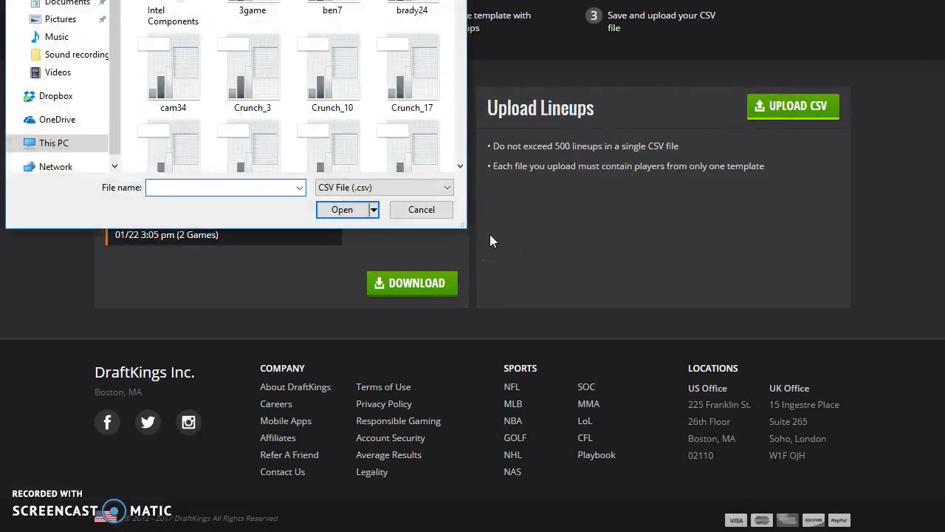
text(lin)
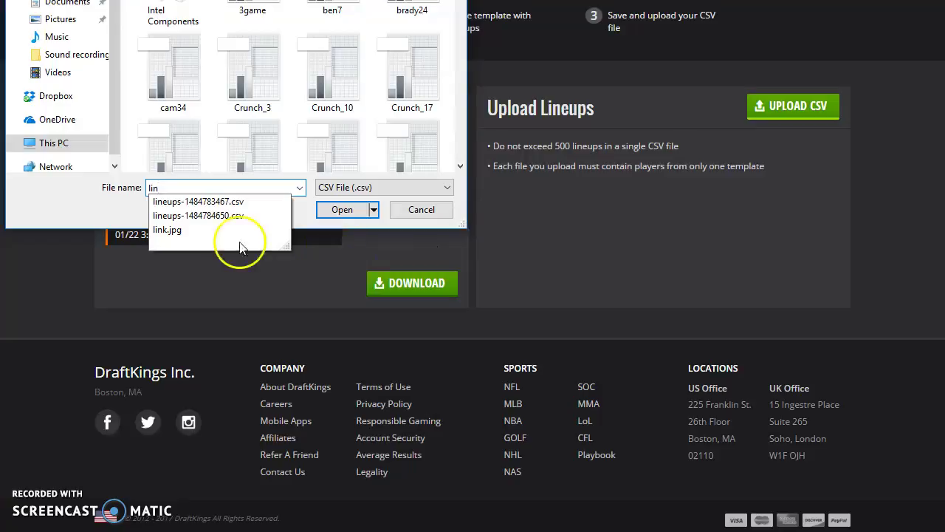
click(218, 201)
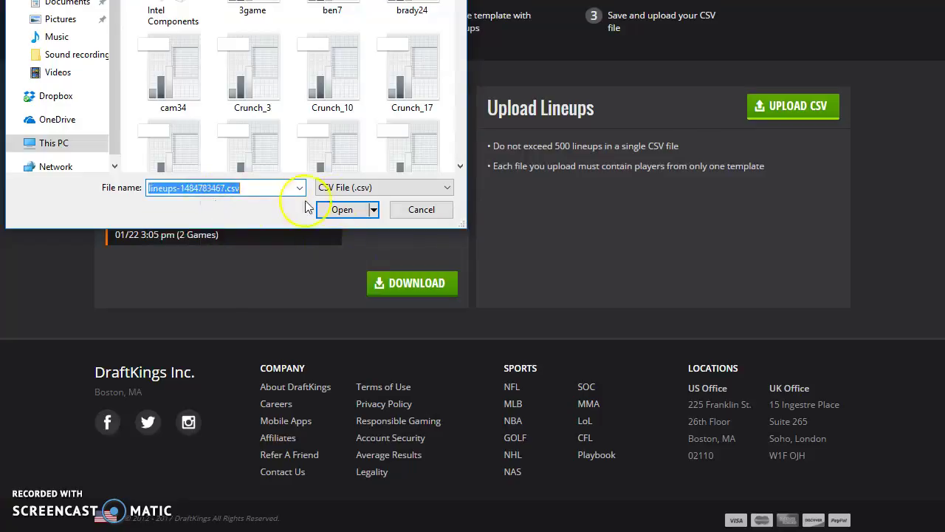
click(342, 209)
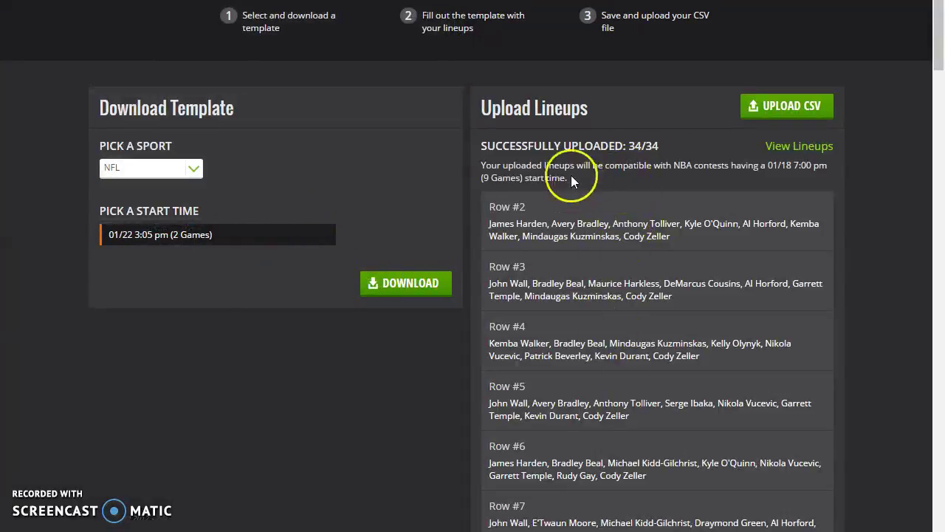
- Review the uploaded lineup rows through to the end of the list and return to its beginning
scroll(605, 257, down, 2)
scroll(602, 257, up, 2)
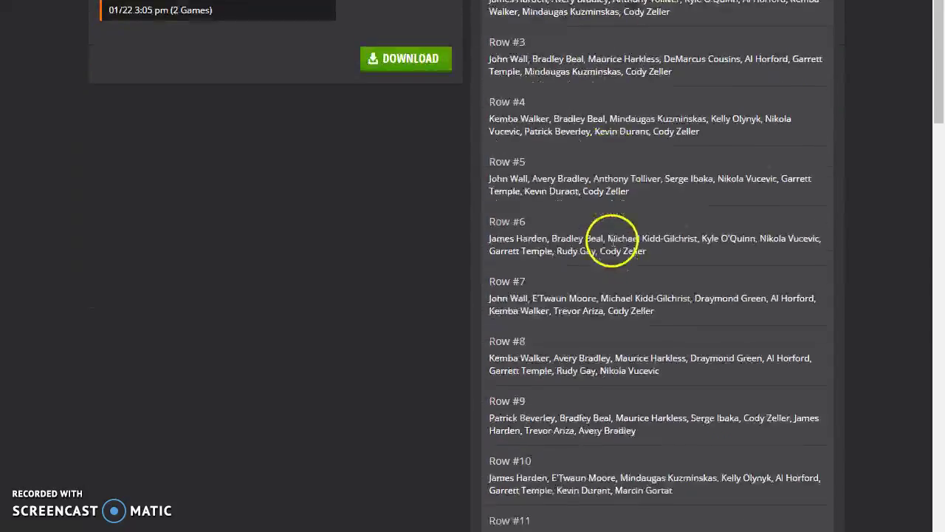
scroll(611, 240, down, 20)
scroll(594, 252, up, 4)
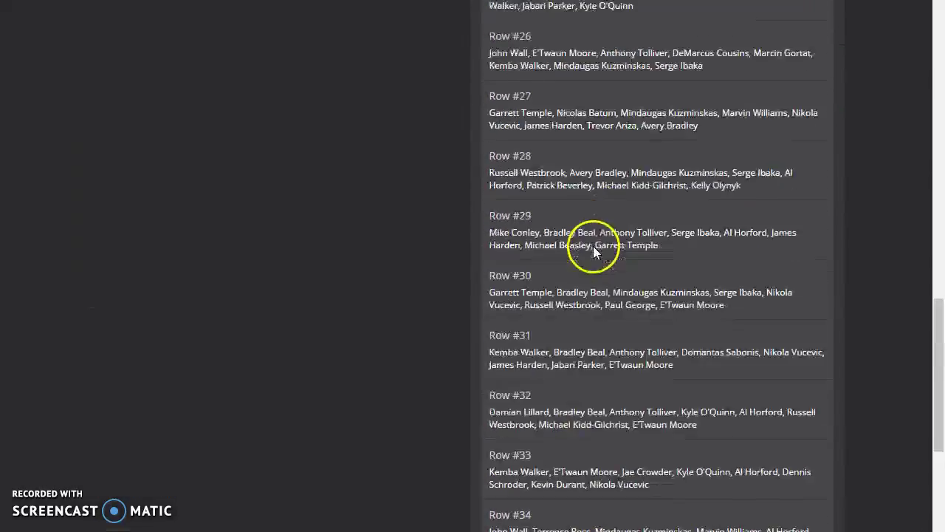
scroll(598, 247, up, 20)
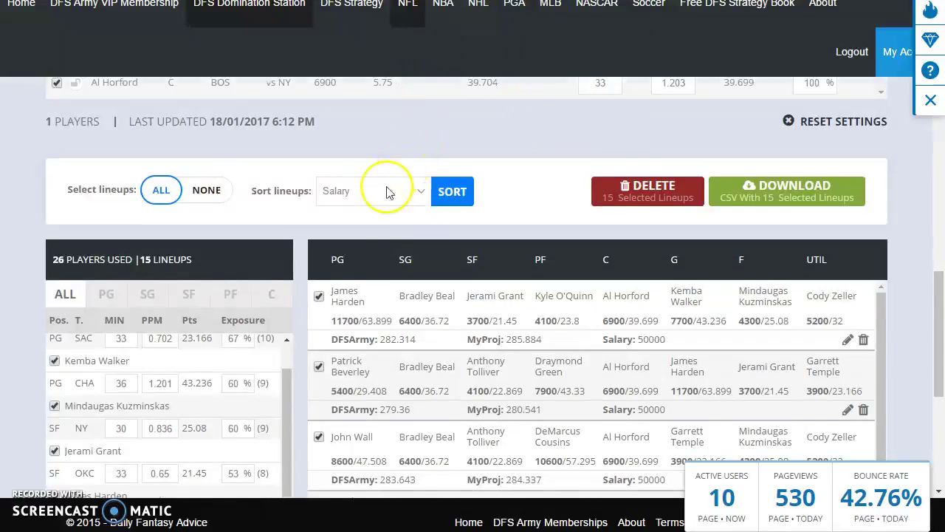
- Switch back to the DFS Army optimizer and sort the generated lineups by My Projections
scroll(344, 249, down, 1)
scroll(347, 243, up, 5)
scroll(347, 235, down, 3)
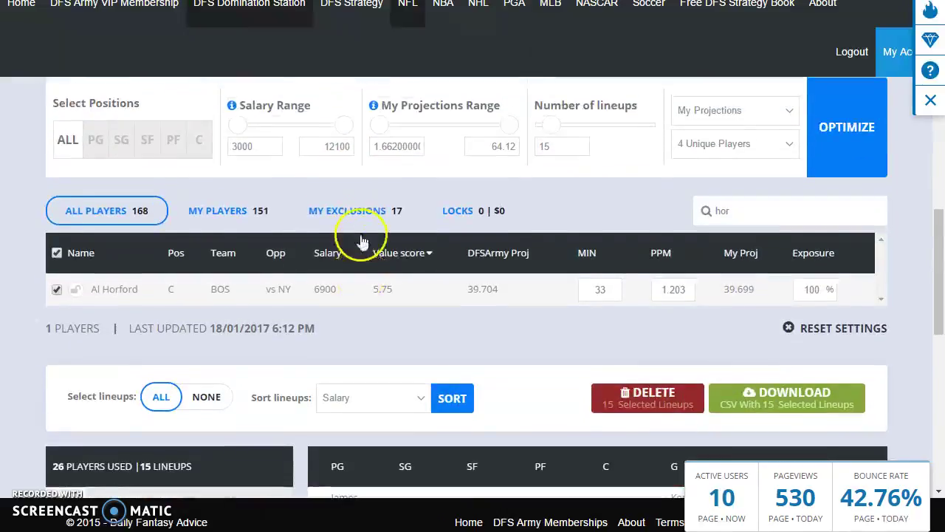
scroll(359, 238, down, 1)
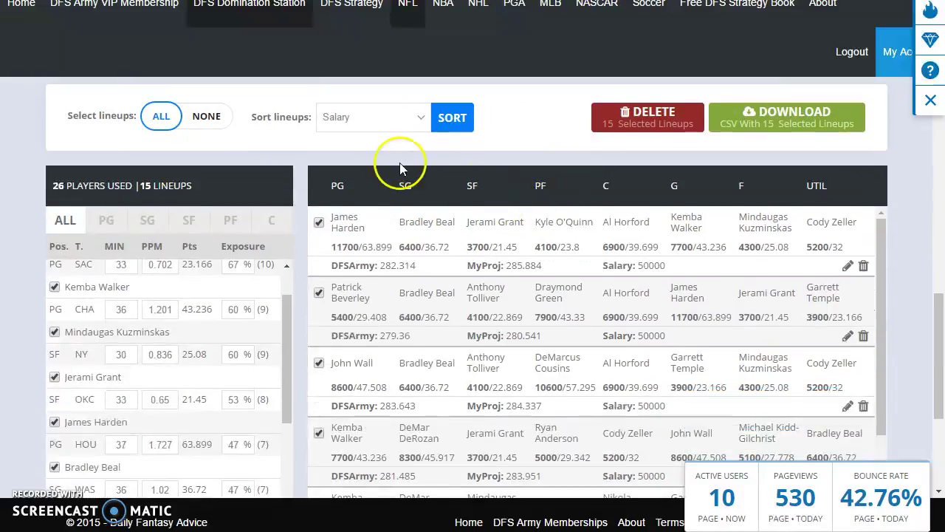
scroll(402, 167, down, 1)
click(415, 117)
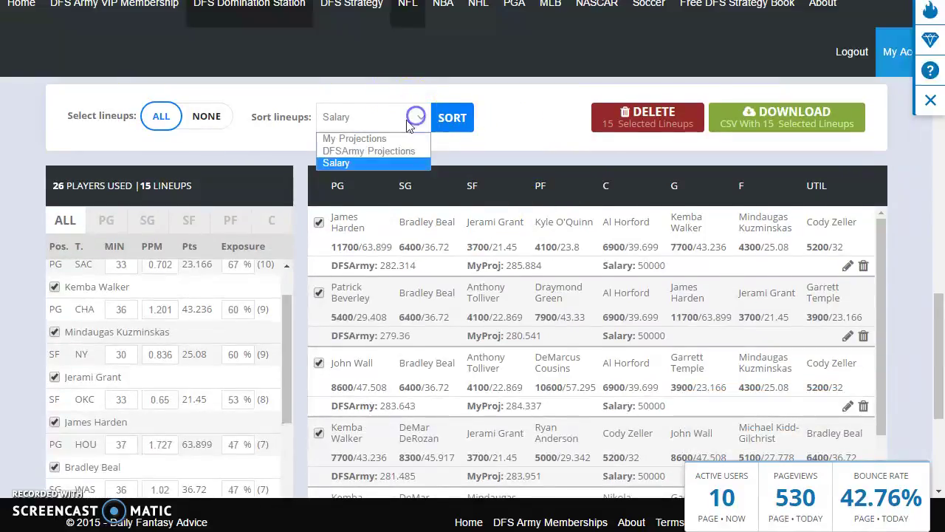
click(362, 139)
click(450, 120)
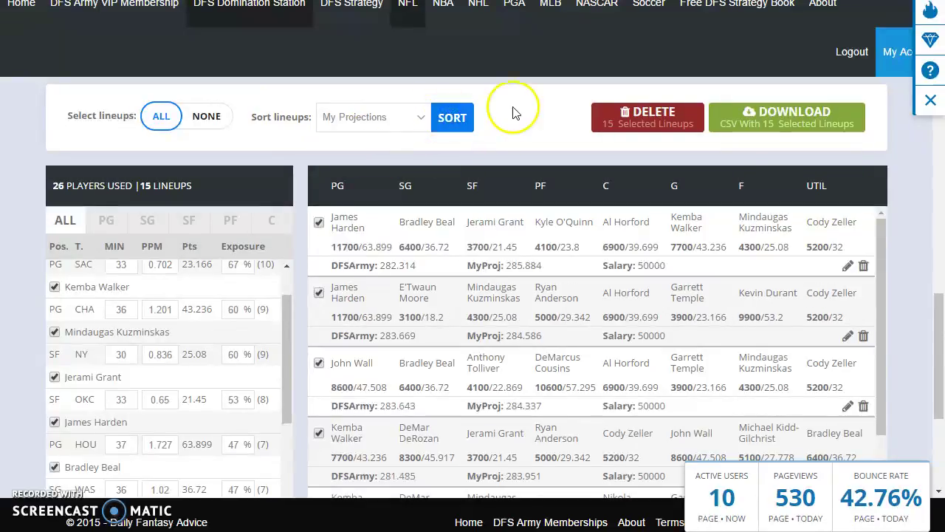
- Examine the first three lineups in the sorted list, highlighting their text and clearing the highlight
scroll(515, 107, down, 1)
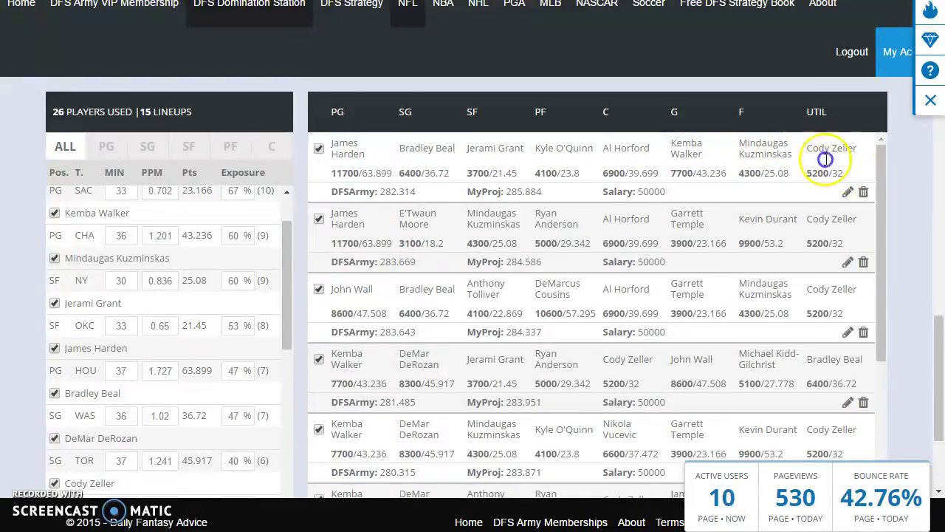
drag(852, 160, 714, 274)
drag(749, 313, 317, 140)
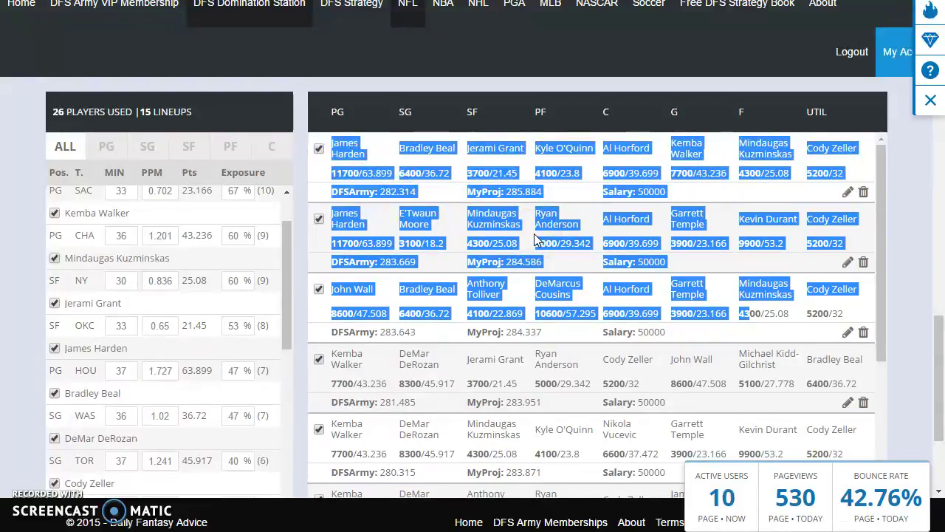
drag(536, 240, 577, 264)
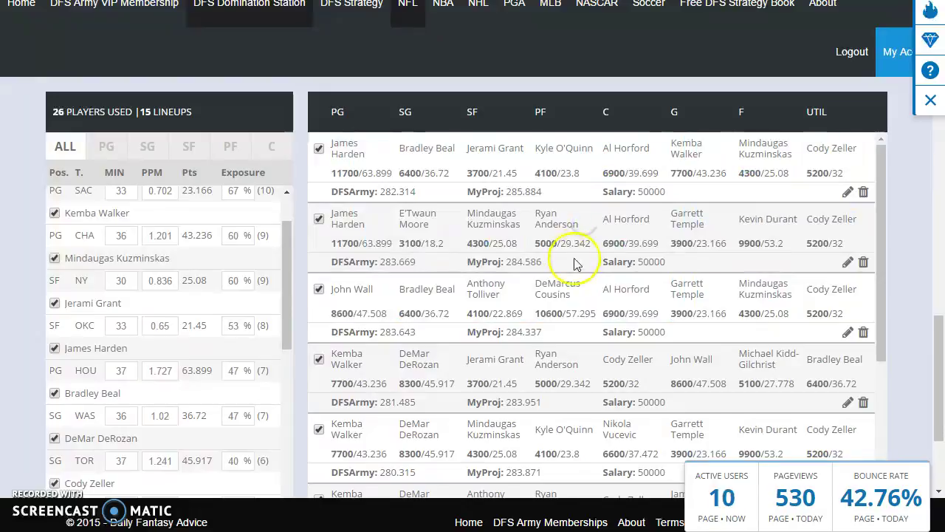